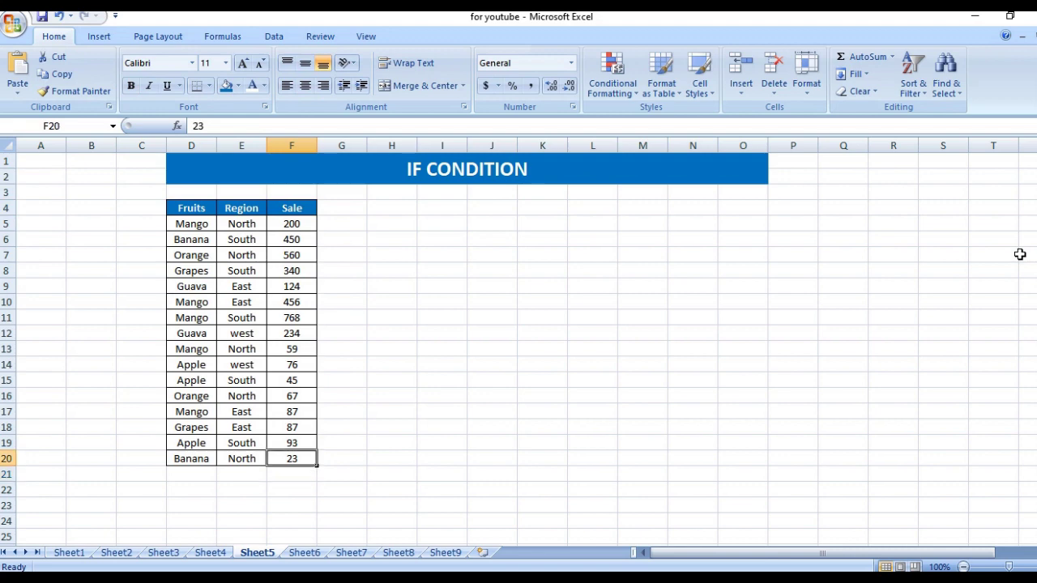
Examine the extent of the Fruits, Region and Sale table from its header row to its last record
{"action": "key", "text": "ctrl+Up"}
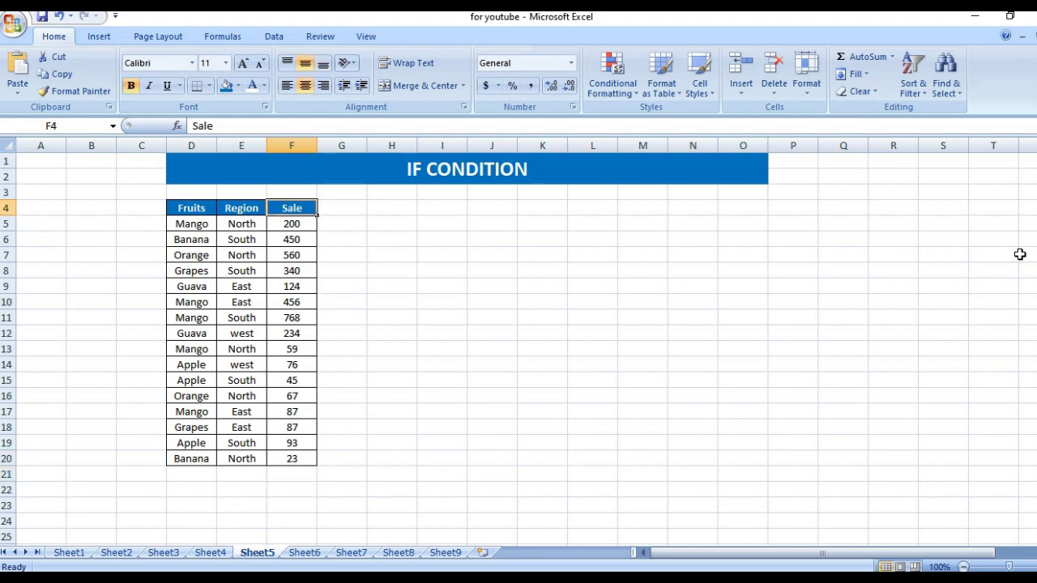
{"action": "key", "text": "ctrl+Left"}
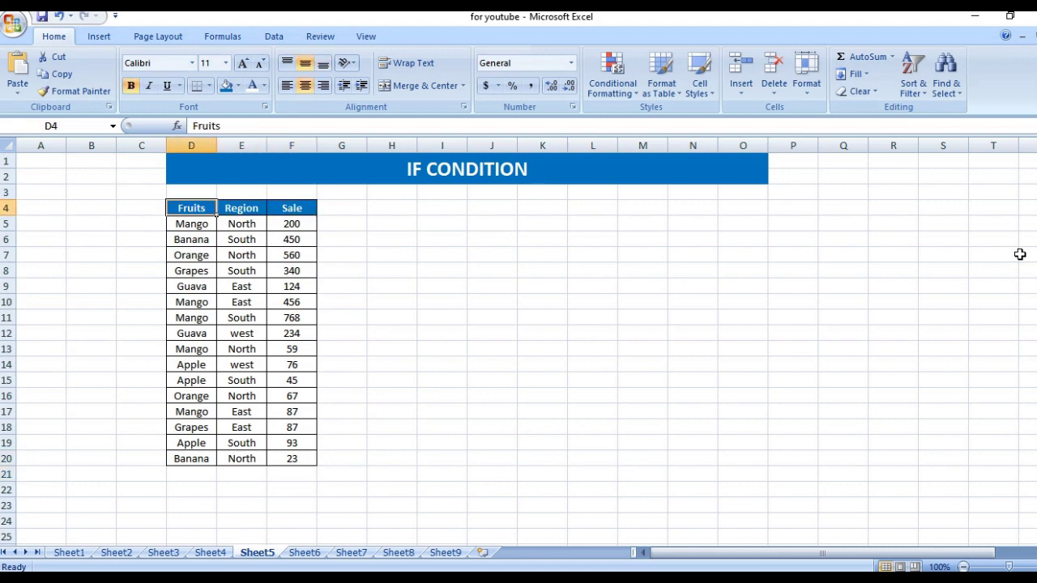
{"action": "key", "text": "ctrl+Right"}
{"action": "key", "text": "ctrl+Down"}
{"action": "key", "text": "Left"}
{"action": "key", "text": "Left"}
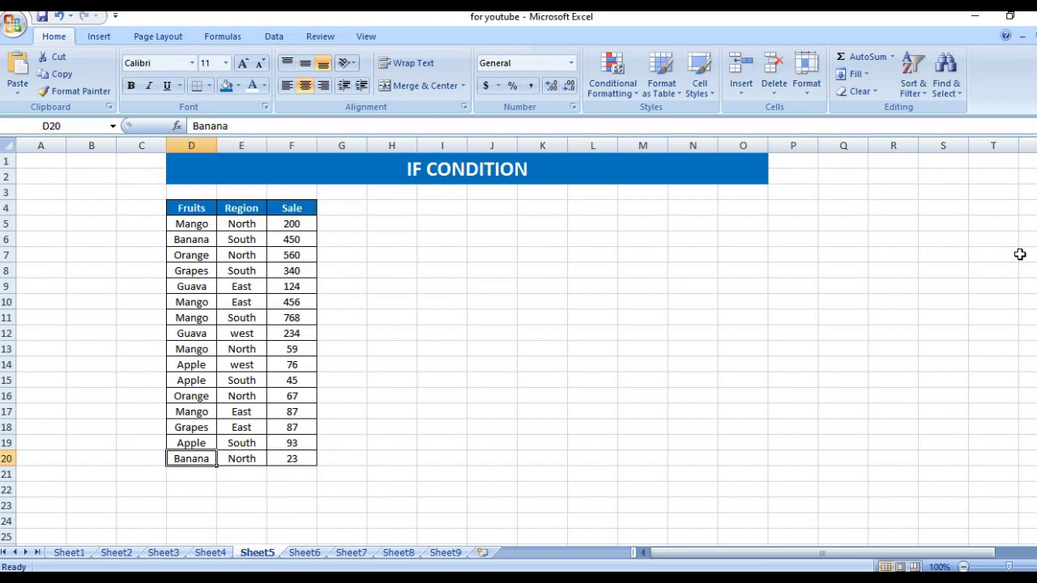
{"action": "key", "text": "ctrl+Up"}
{"action": "key", "text": "Right"}
{"action": "key", "text": "Right"}
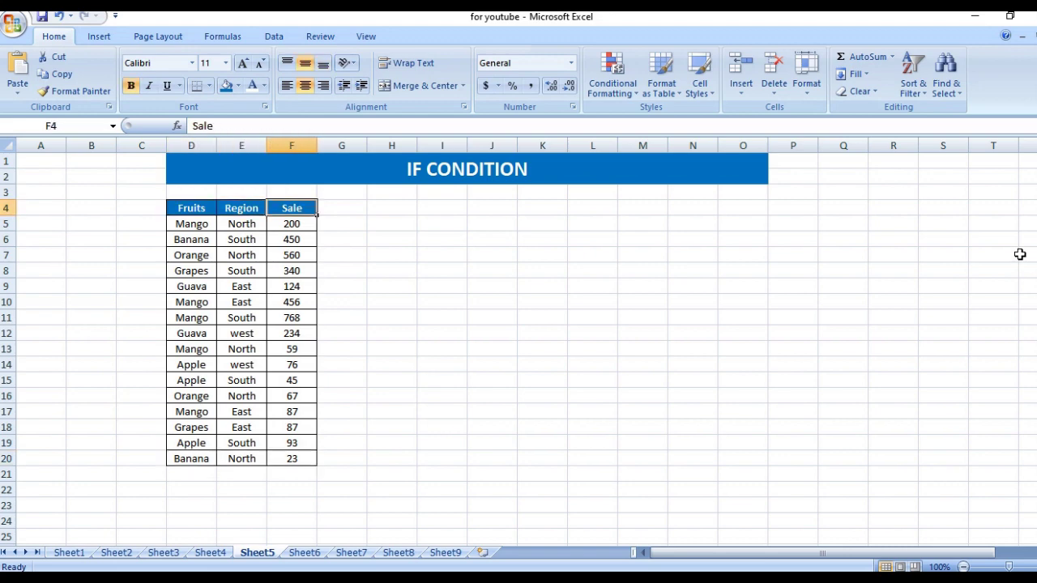
Add the column header "Bonus" in G4, beside the Sale header
{"action": "key", "text": "Right"}
{"action": "key", "text": "Down"}
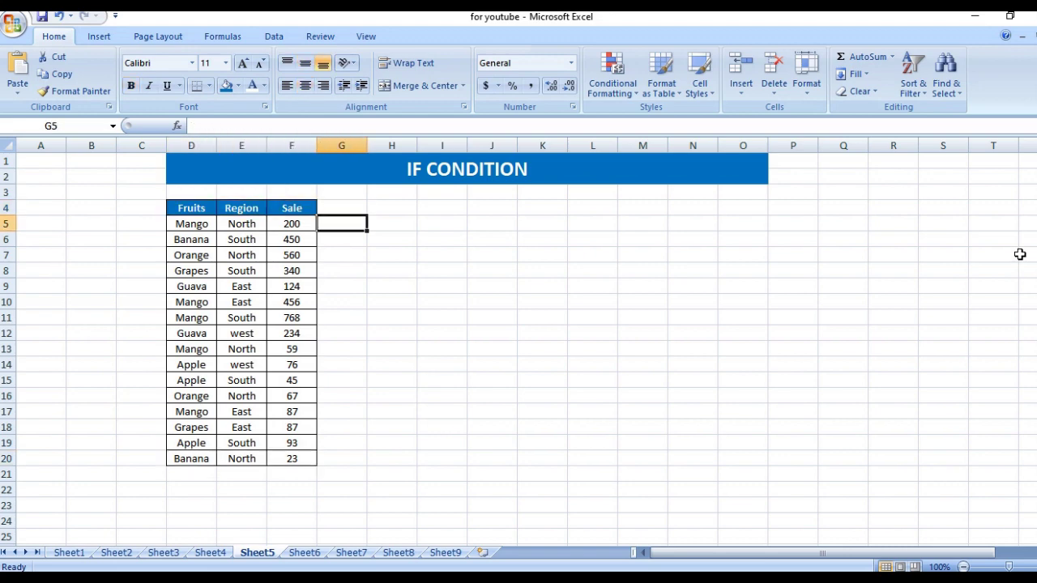
{"action": "key", "text": "Up"}
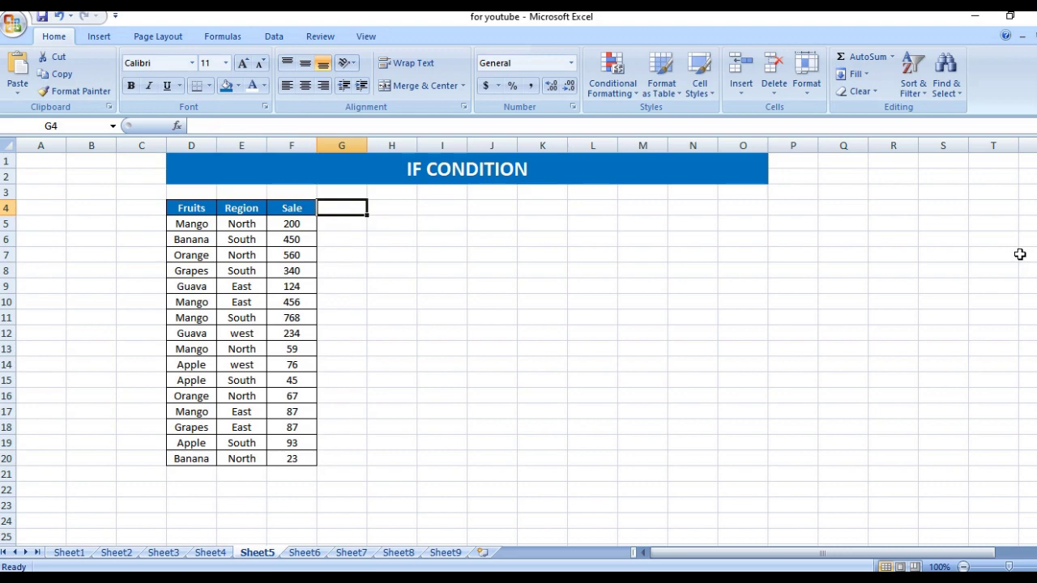
{"action": "key", "text": "Down"}
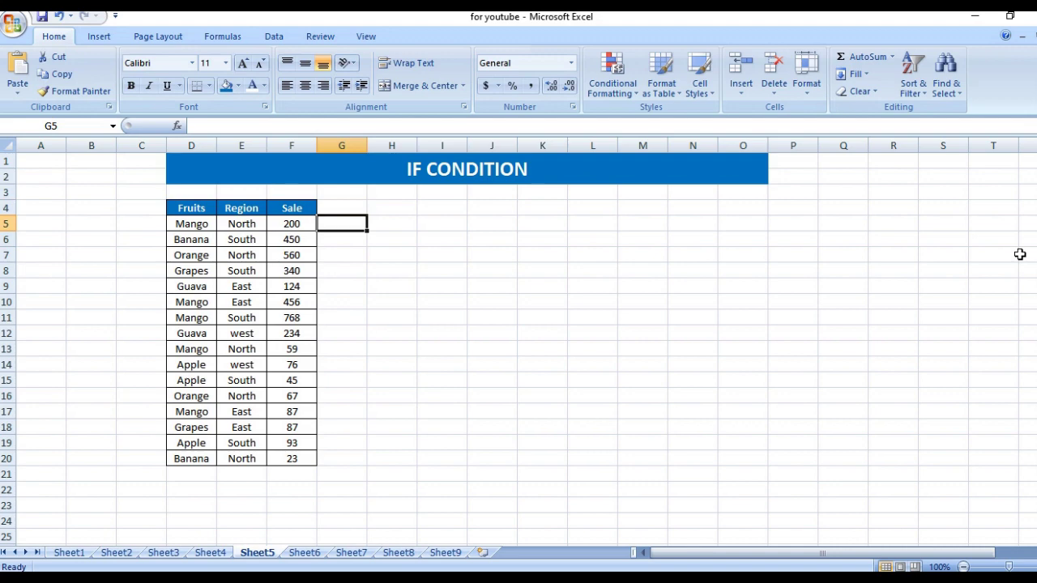
{"action": "key", "text": "Up"}
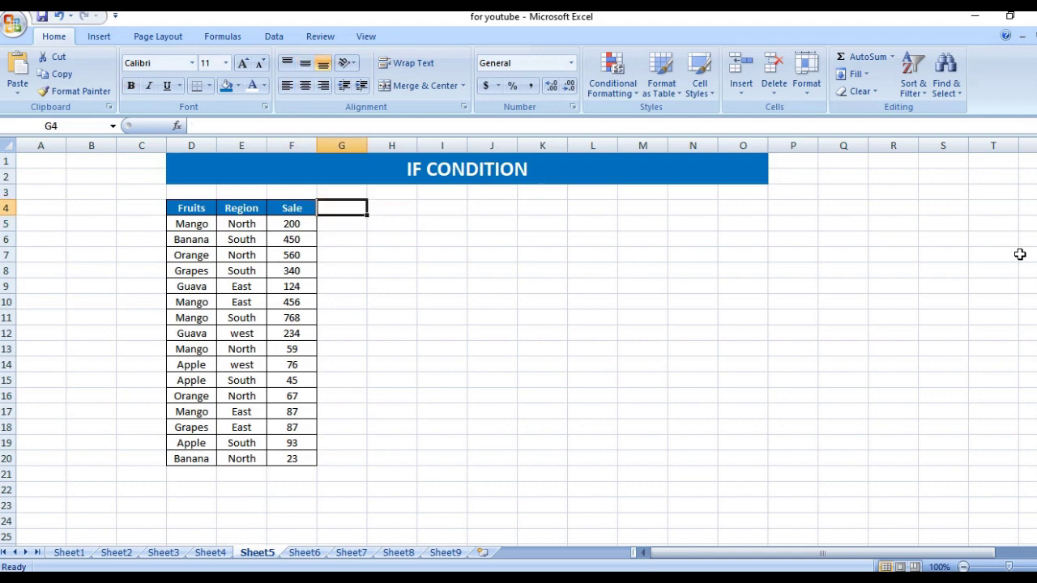
{"action": "type", "text": "Bonus"}
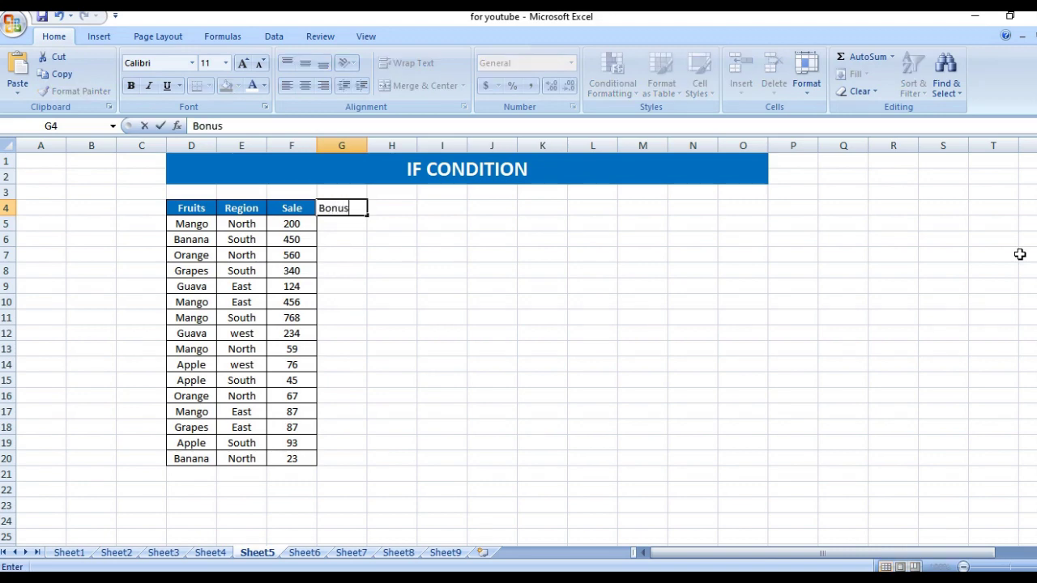
{"action": "key", "text": "Return"}
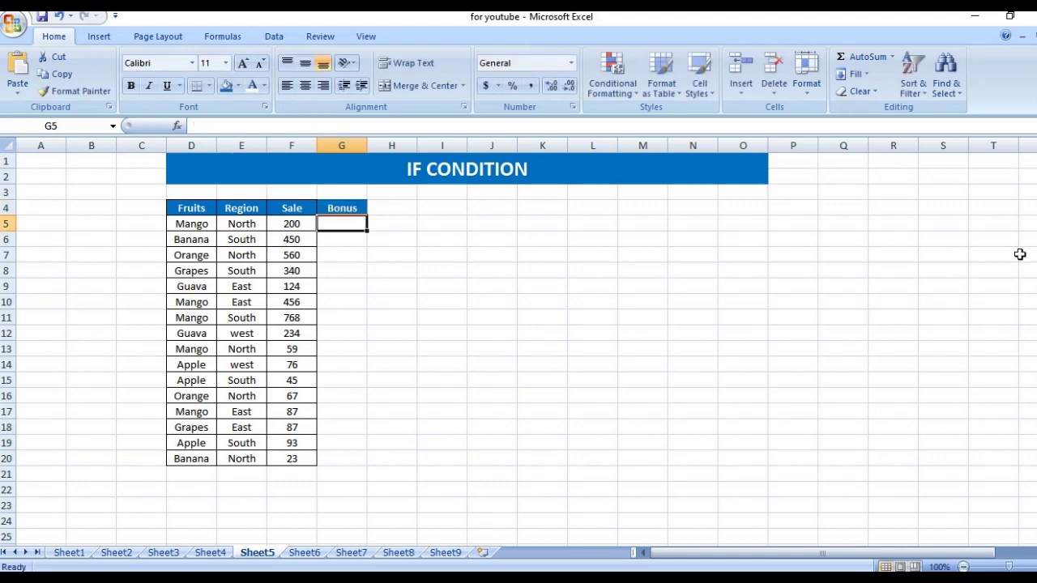
Review the Sale values in F5:F20 alongside the first empty Bonus cell
{"action": "key", "text": "Up"}
{"action": "key", "text": "Down"}
{"action": "key", "text": "Left"}
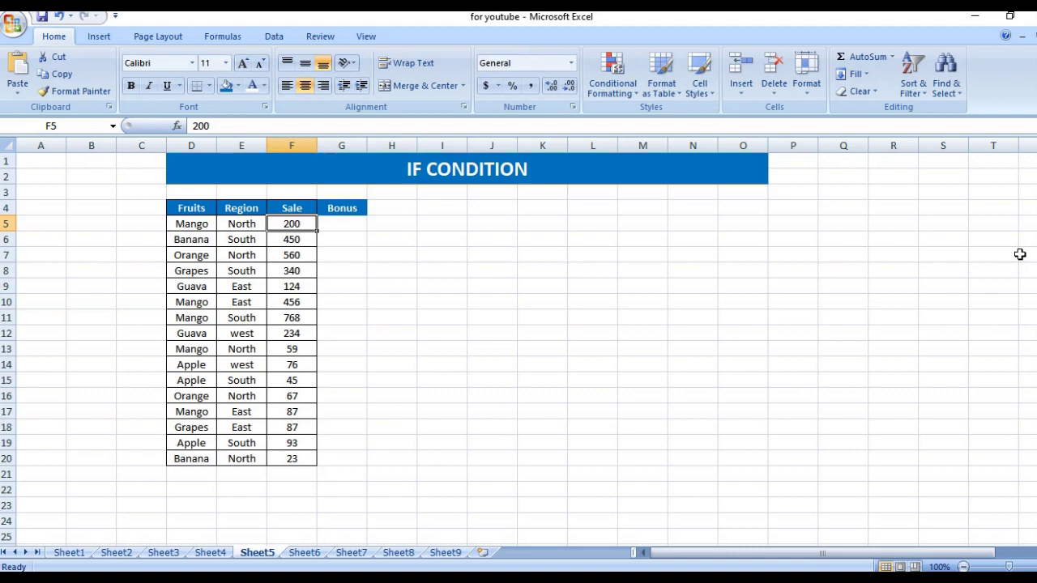
{"action": "key", "text": "ctrl+shift+Down"}
{"action": "key", "text": "Up"}
{"action": "key", "text": "Down"}
{"action": "key", "text": "ctrl+shift+Down"}
{"action": "key", "text": "Up"}
{"action": "key", "text": "Down"}
{"action": "key", "text": "Right"}
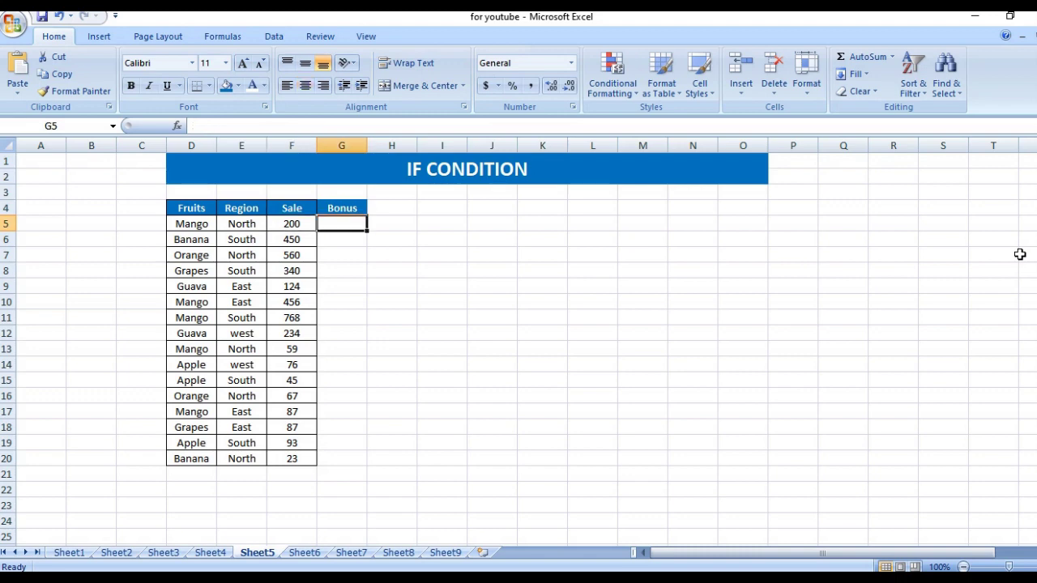
{"action": "key", "text": "Left"}
{"action": "key", "text": "Right"}
{"action": "key", "text": "Left"}
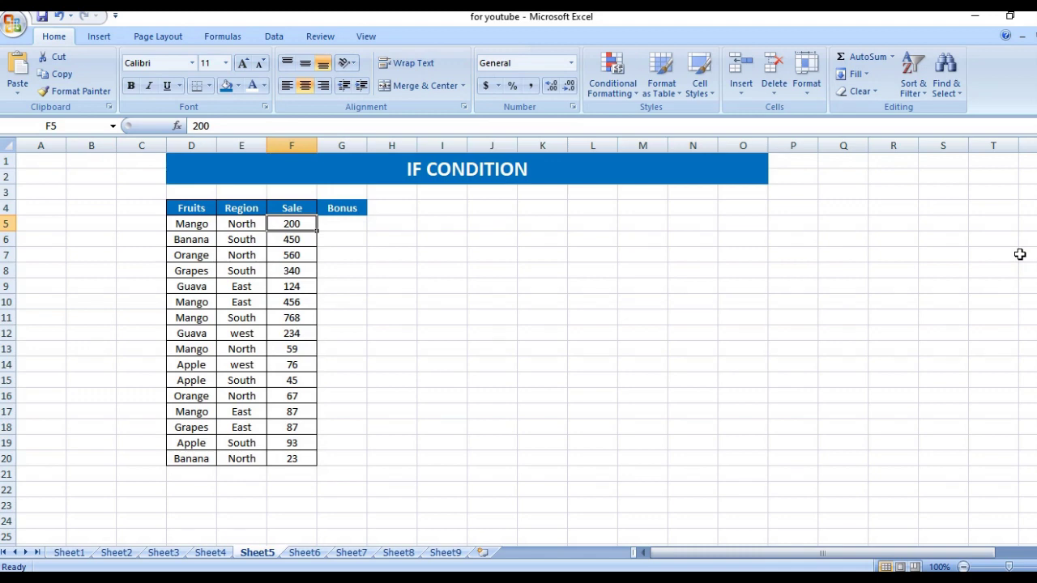
{"action": "key", "text": "Right"}
{"action": "key", "text": "Left"}
{"action": "key", "text": "Right"}
Highlight the empty Bonus cells G5:G12 beside the first eight sales records
{"action": "key", "text": "shift+Down"}
{"action": "key", "text": "shift+Down"}
{"action": "key", "text": "shift+Down"}
{"action": "key", "text": "shift+Down"}
{"action": "key", "text": "shift+Down"}
{"action": "key", "text": "shift+Down"}
{"action": "key", "text": "shift+Down"}
{"action": "key", "text": "shift+Down"}
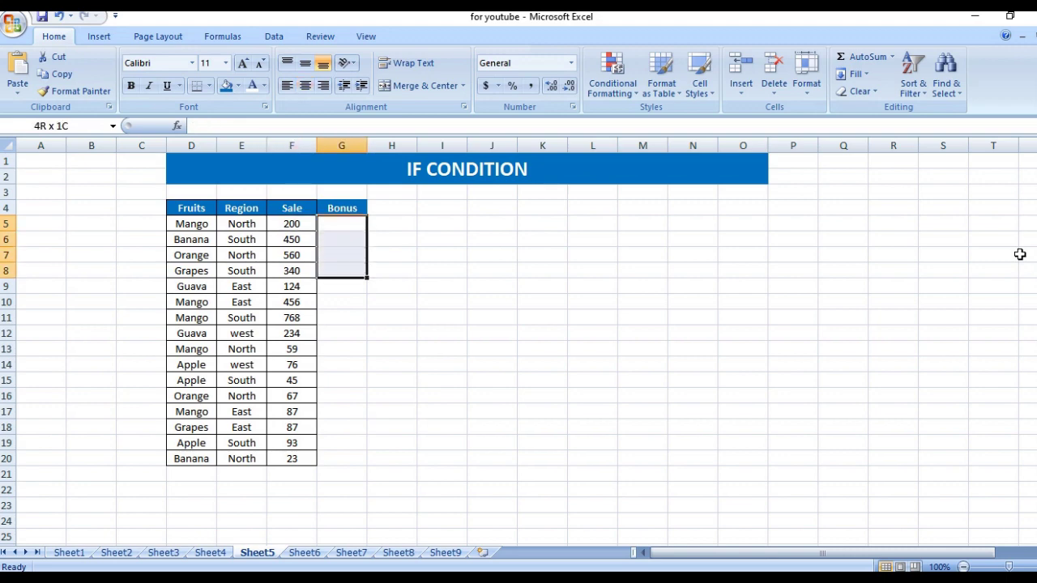
{"action": "key", "text": "shift+Up"}
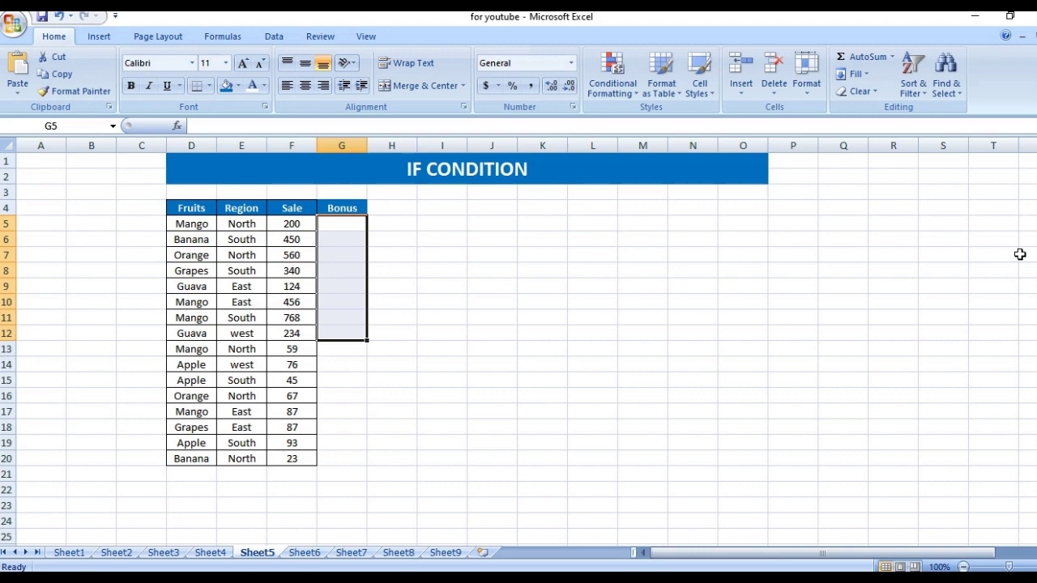
Go through the sales record by record from F5 and examine the lower group in F13:F20
{"action": "key", "text": "Left"}
{"action": "key", "text": "Down"}
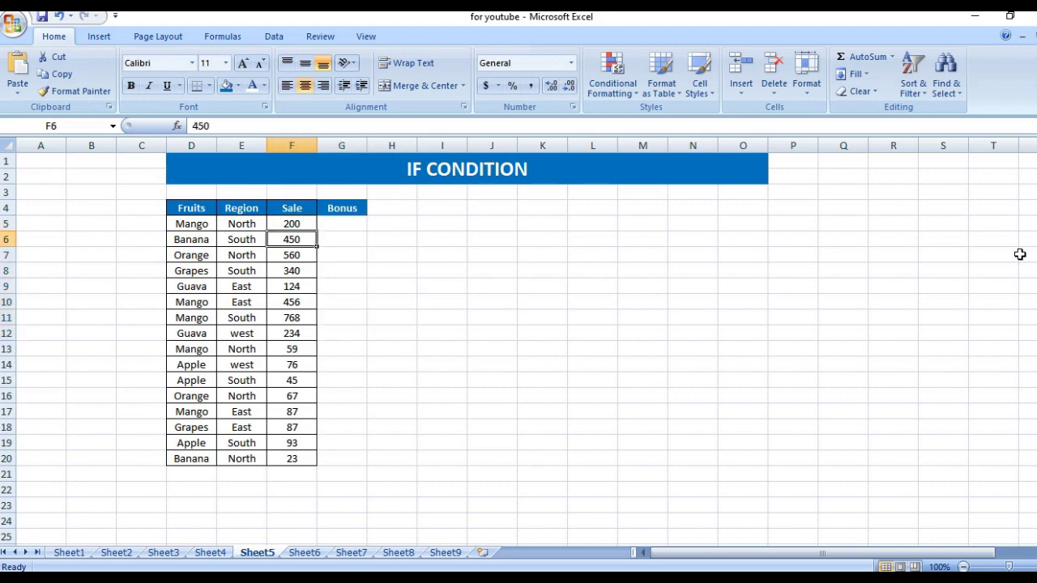
{"action": "key", "text": "Down"}
{"action": "key", "text": "Down"}
{"action": "key", "text": "Down"}
{"action": "key", "text": "Down"}
{"action": "key", "text": "Down"}
{"action": "key", "text": "Down"}
{"action": "key", "text": "Down"}
{"action": "key", "text": "ctrl+shift+Down"}
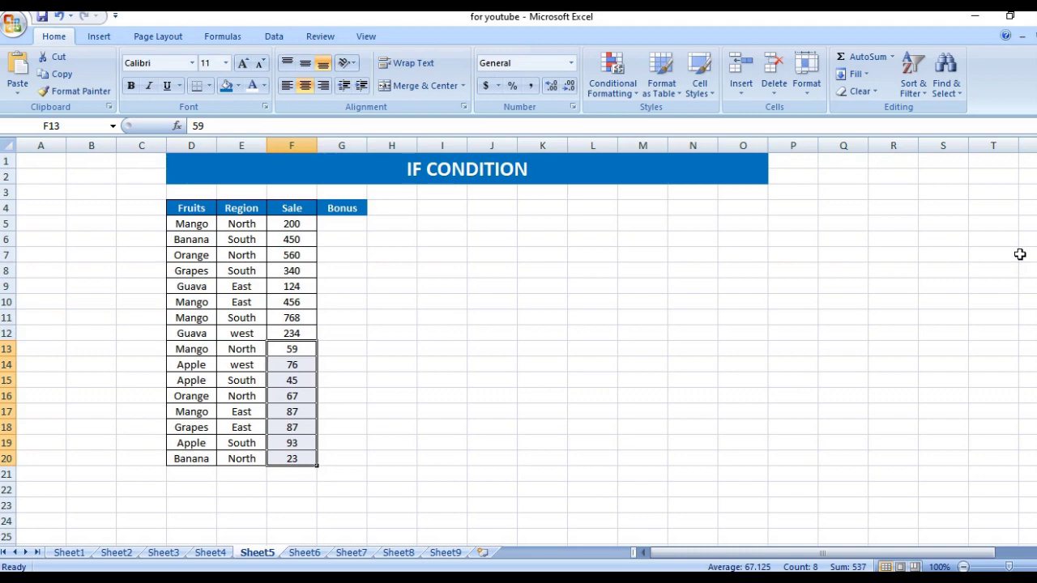
{"action": "key", "text": "Right"}
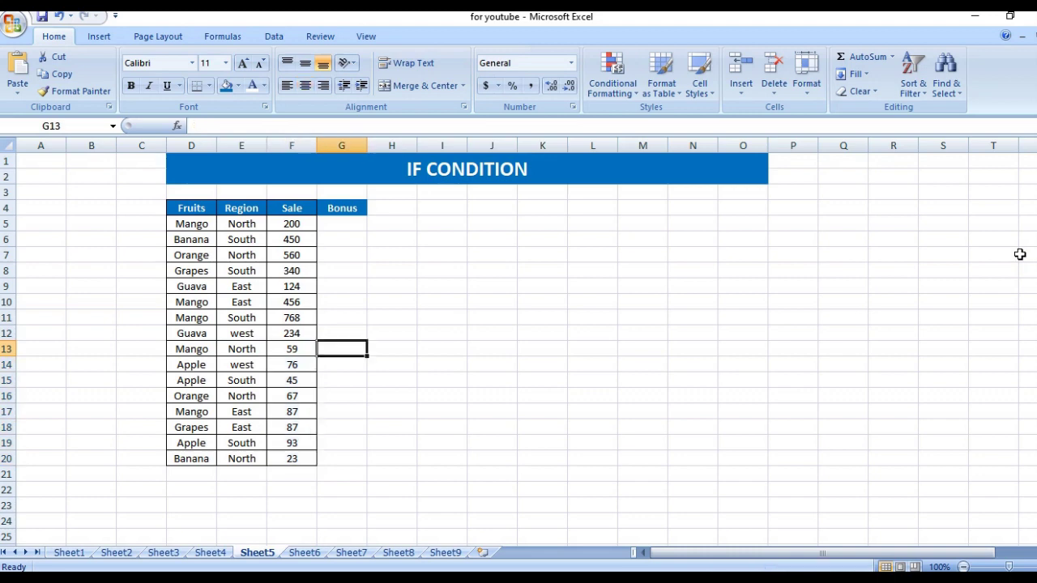
{"action": "key", "text": "Left"}
{"action": "key", "text": "Up"}
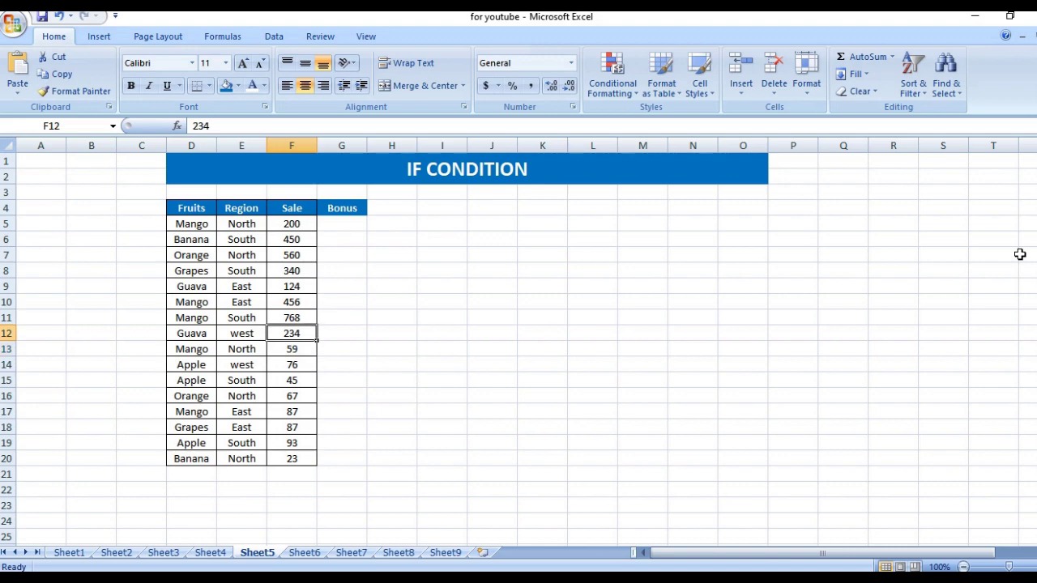
Compare the group of sales in F5:F12 with the group in F13:F20
{"action": "key", "text": "ctrl+shift+Up"}
{"action": "key", "text": "shift+Down"}
{"action": "key", "text": "shift+Down"}
{"action": "key", "text": "shift+Up"}
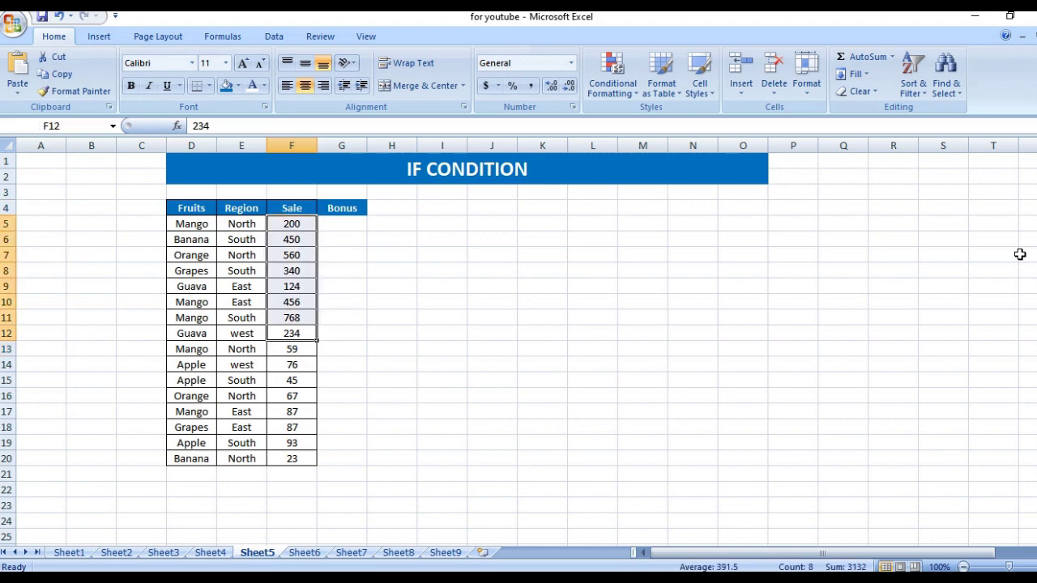
{"action": "key", "text": "Down"}
{"action": "key", "text": "ctrl+shift+Down"}
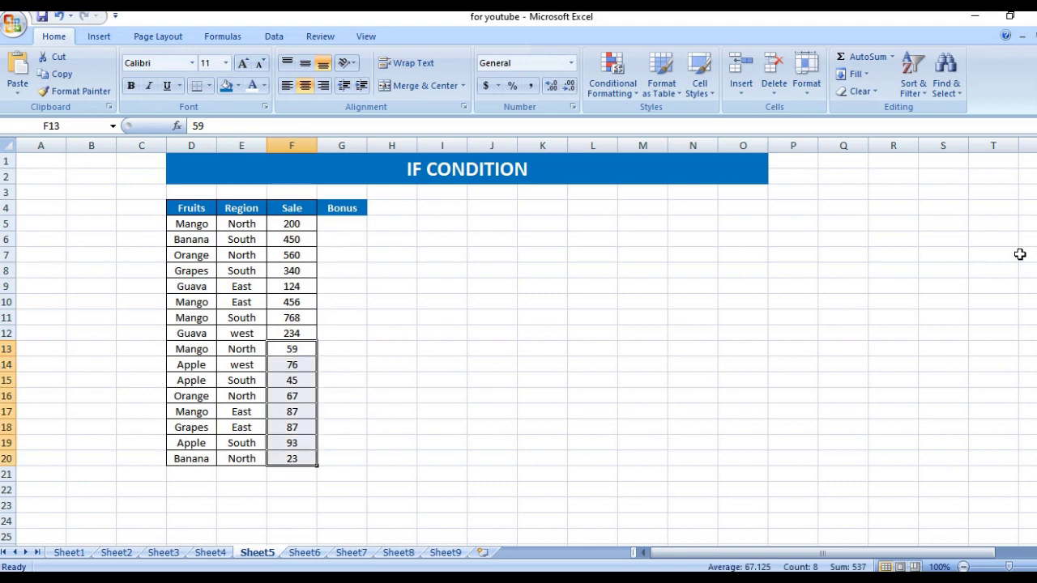
{"action": "key", "text": "Up"}
{"action": "key", "text": "Down"}
Enter the formula =IF(F5>200,50,25) in G5 to give a bonus of 50 for sales above 200, otherwise 25
{"action": "key", "text": "Right"}
{"action": "key", "text": "ctrl+Up"}
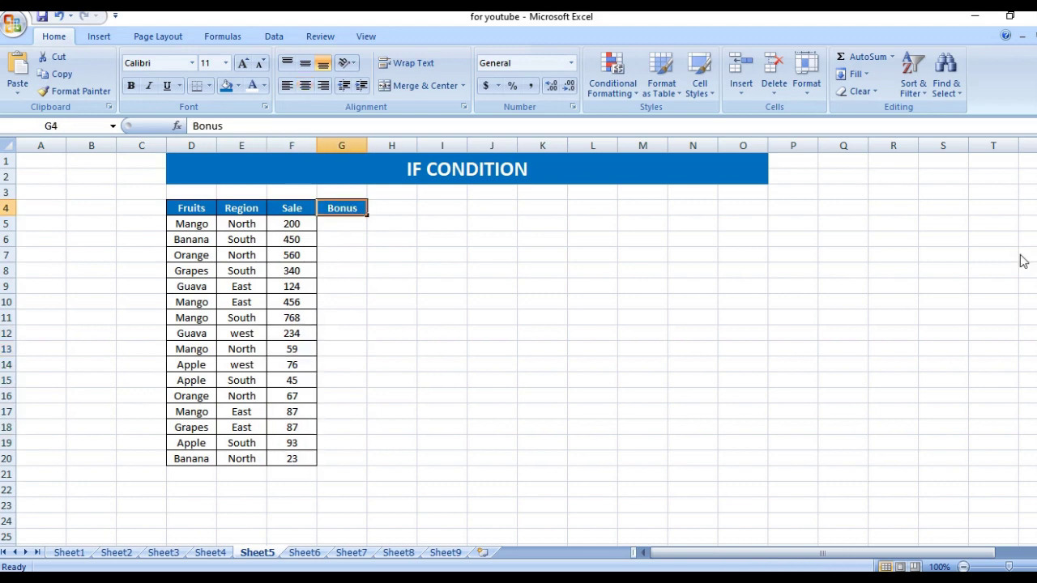
{"action": "key", "text": "Left"}
{"action": "key", "text": "Right"}
{"action": "key", "text": "Down"}
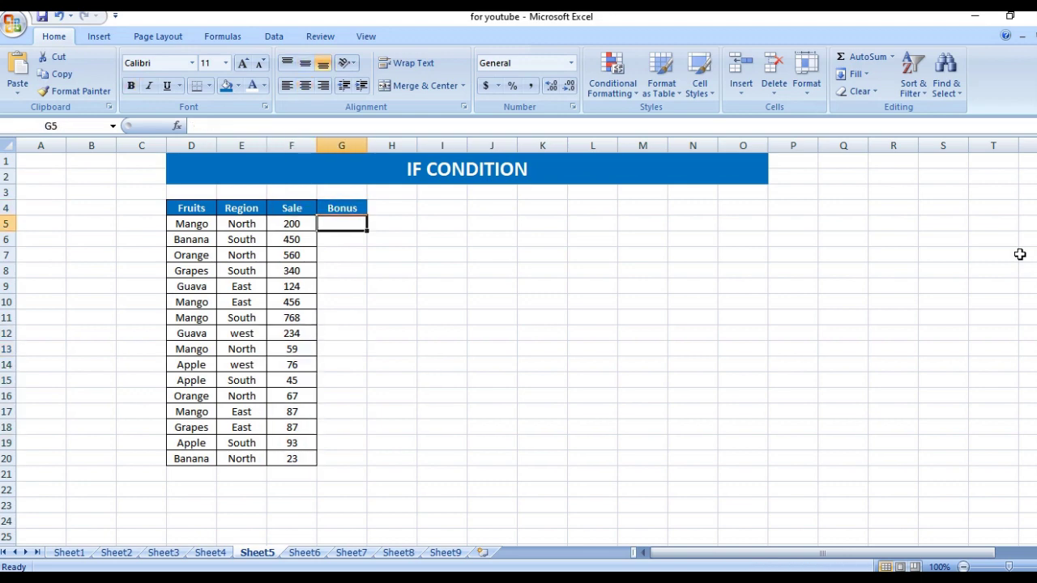
{"action": "type", "text": "=if"}
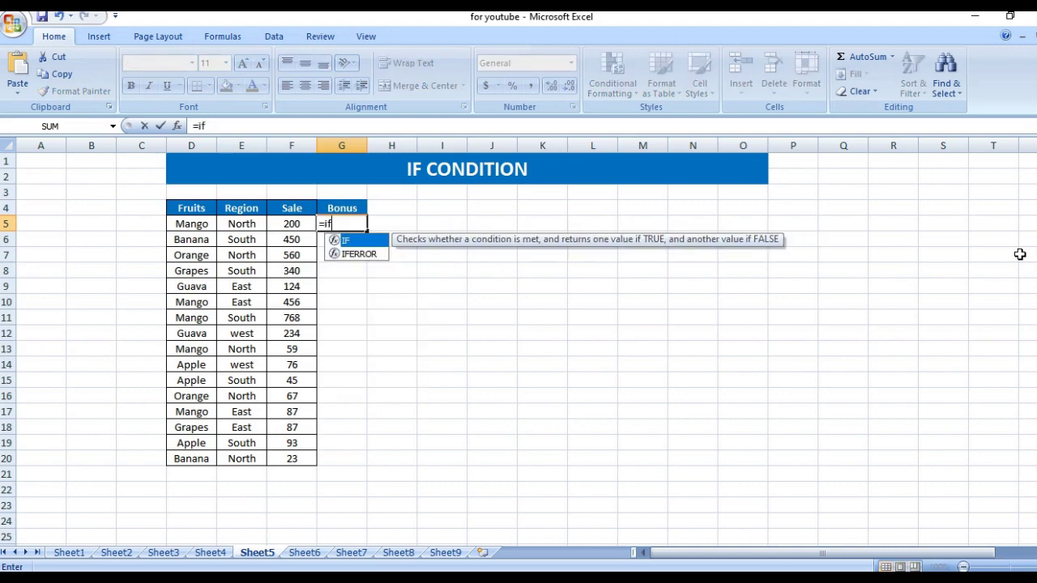
{"action": "key", "text": "Tab"}
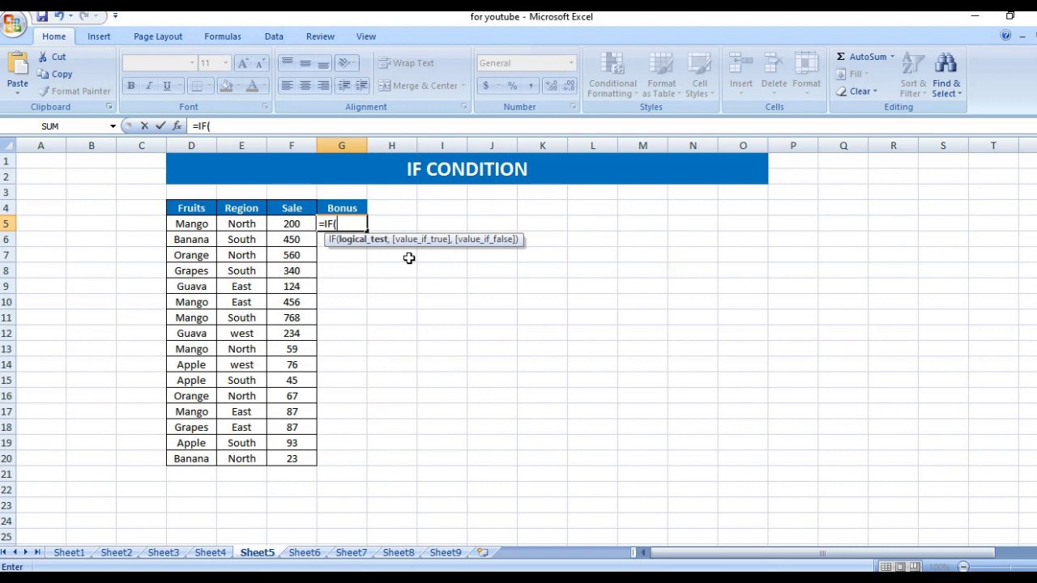
{"action": "left_click", "coordinate": [298, 226]}
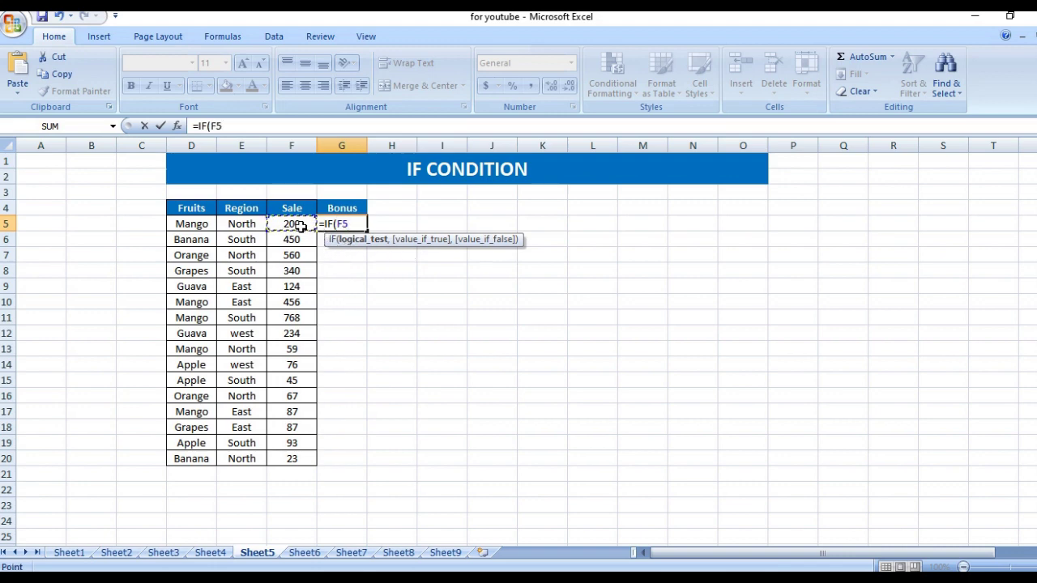
{"action": "type", "text": ">200,"}
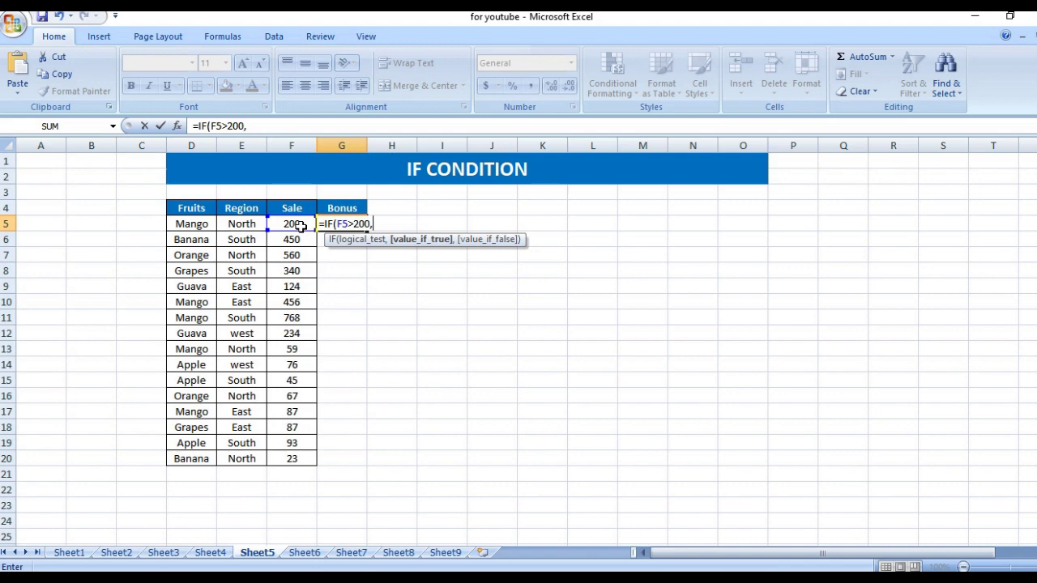
{"action": "type", "text": "50,"}
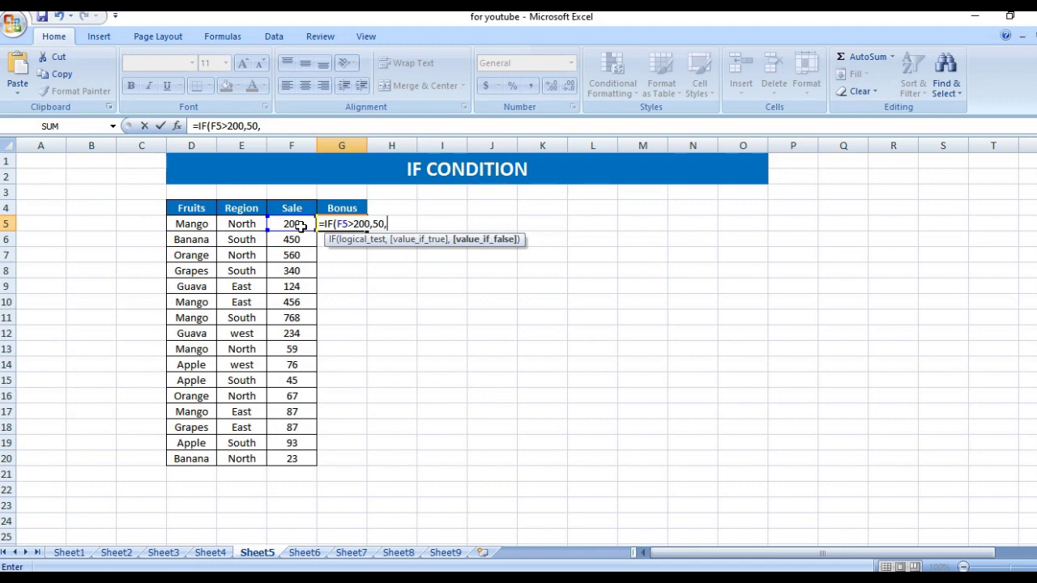
{"action": "type", "text": "25)"}
{"action": "key", "text": "Return"}
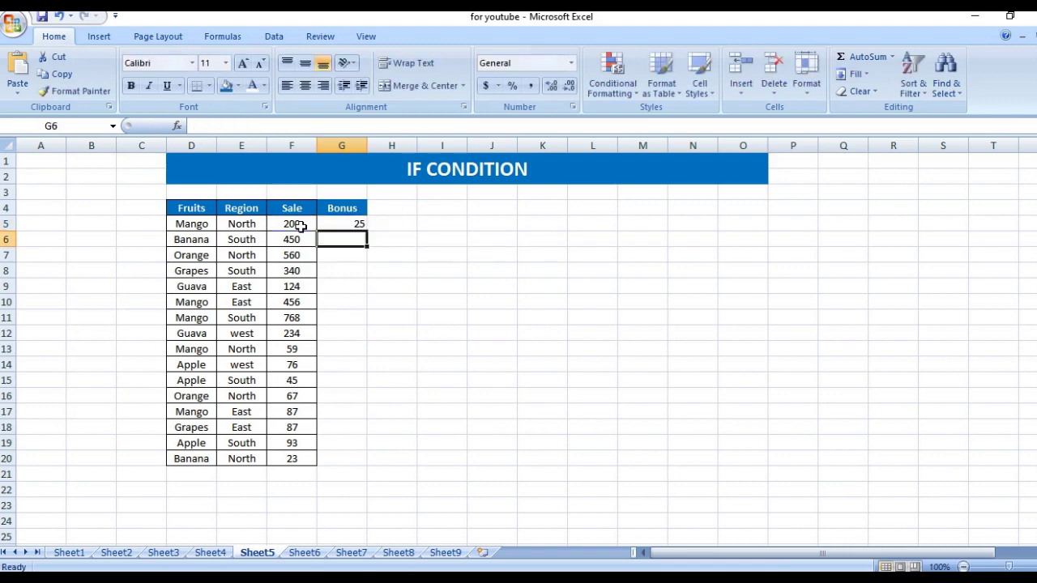
Fill the bonus formula from G5 down through G20, the table's last record
{"action": "left_click", "coordinate": [300, 227]}
{"action": "key", "text": "ctrl+Down"}
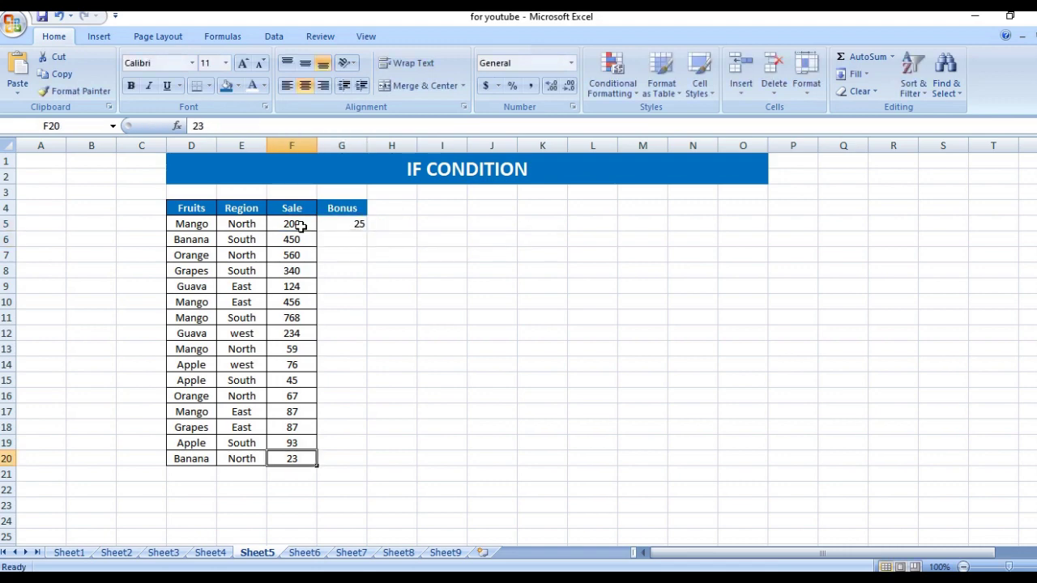
{"action": "key", "text": "Right"}
{"action": "key", "text": "ctrl+shift+Up"}
{"action": "key", "text": "ctrl+d"}
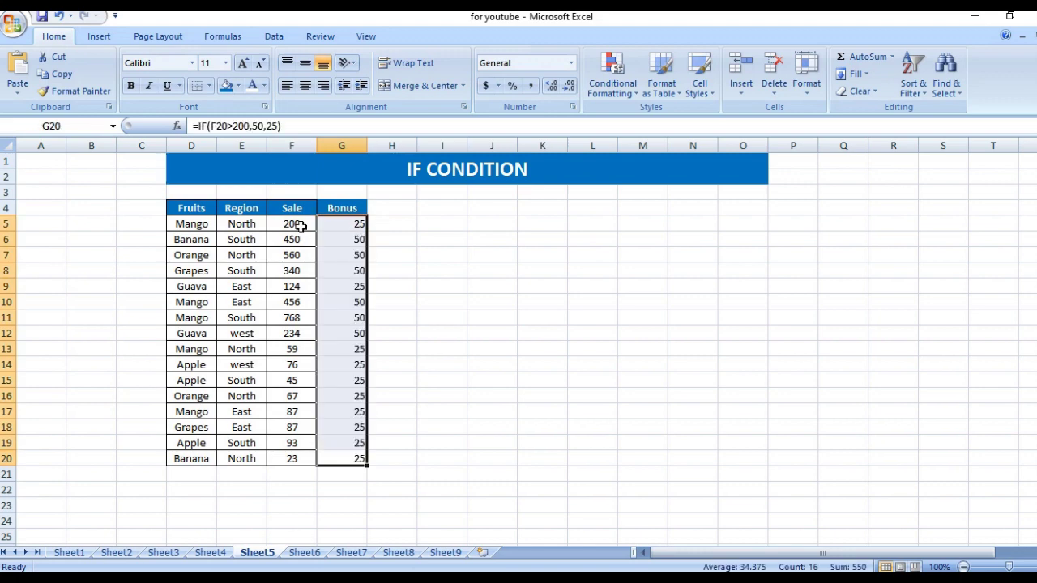
{"action": "key", "text": "Down"}
{"action": "key", "text": "Up"}
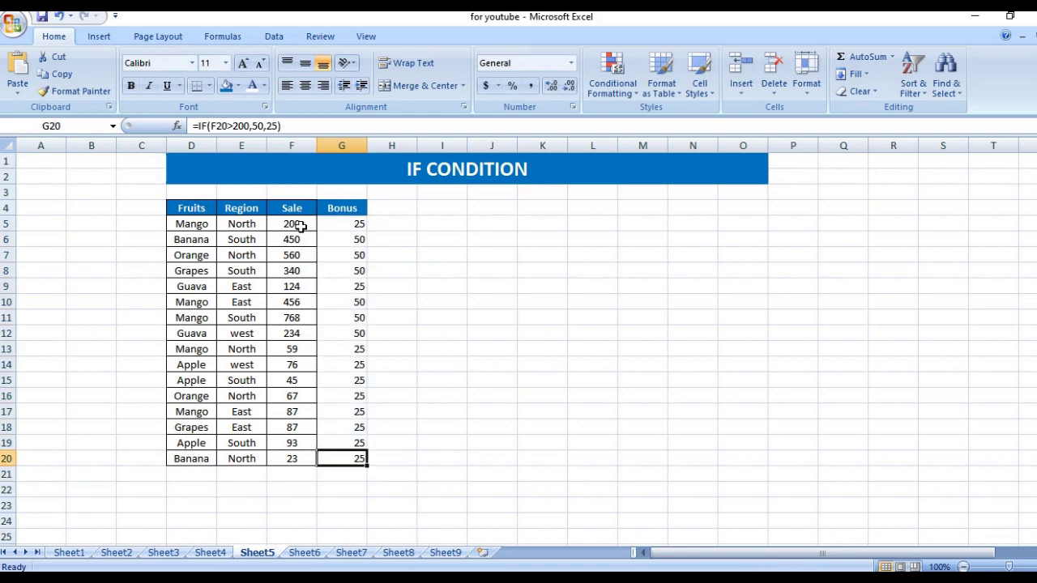
Check the first record's sale in F5 against its bonus formula in G5
{"action": "key", "text": "ctrl+Up"}
{"action": "key", "text": "Down"}
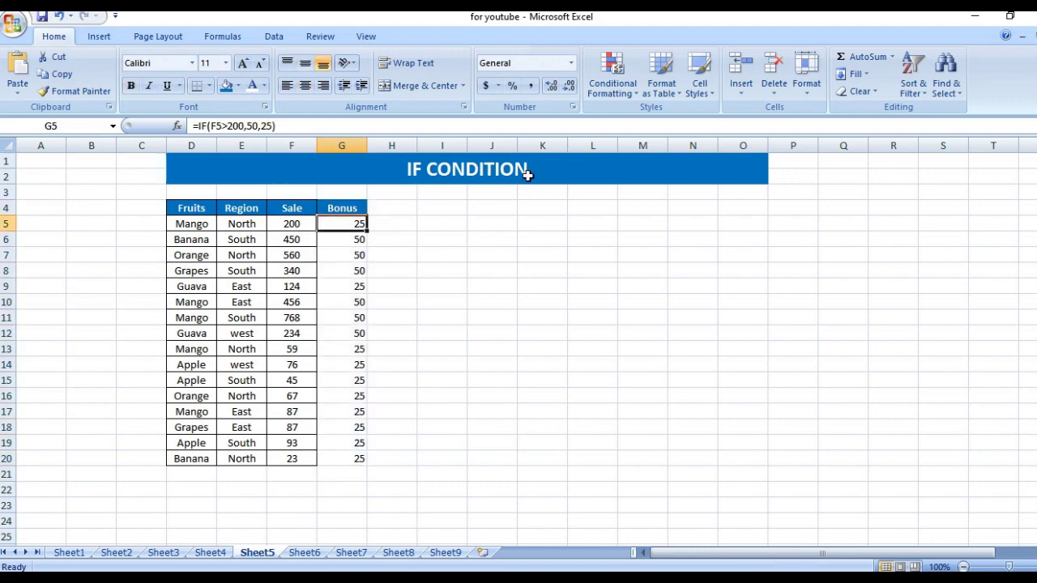
{"action": "key", "text": "Left"}
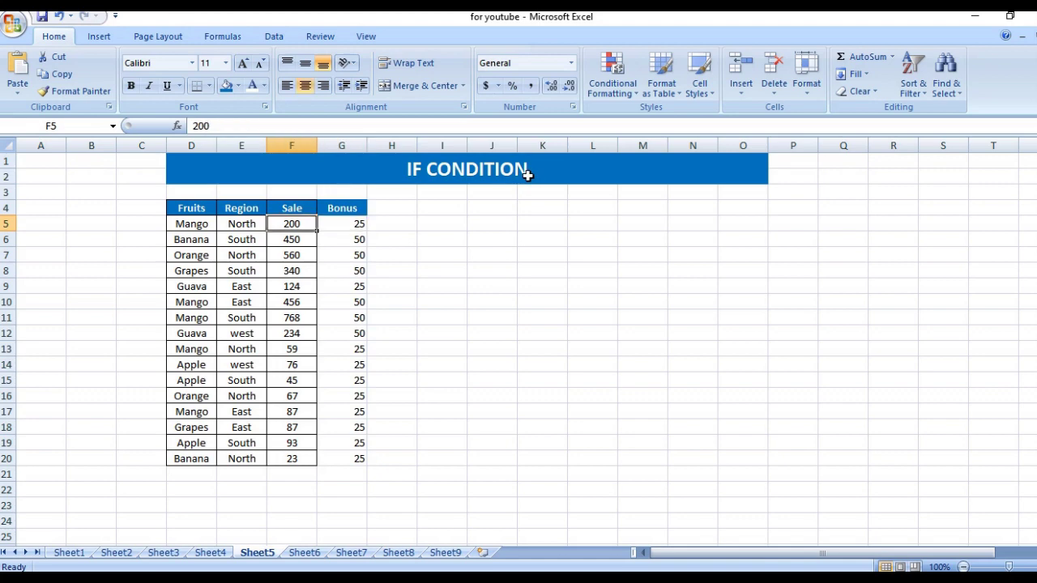
{"action": "key", "text": "Right"}
{"action": "key", "text": "Left"}
{"action": "key", "text": "Right"}
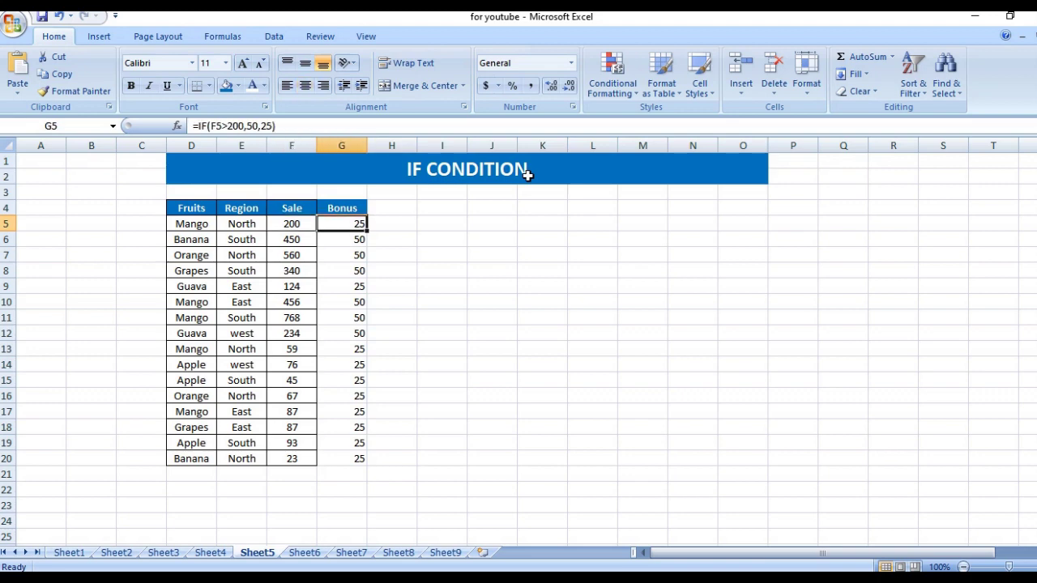
Compare the sales with their bonuses for the second through eighth records in F6:G12
{"action": "key", "text": "Down"}
{"action": "key", "text": "Left"}
{"action": "key", "text": "shift+Down"}
{"action": "key", "text": "shift+Down"}
{"action": "key", "text": "shift+Down"}
{"action": "key", "text": "shift+Down"}
{"action": "key", "text": "shift+Down"}
{"action": "key", "text": "shift+Down"}
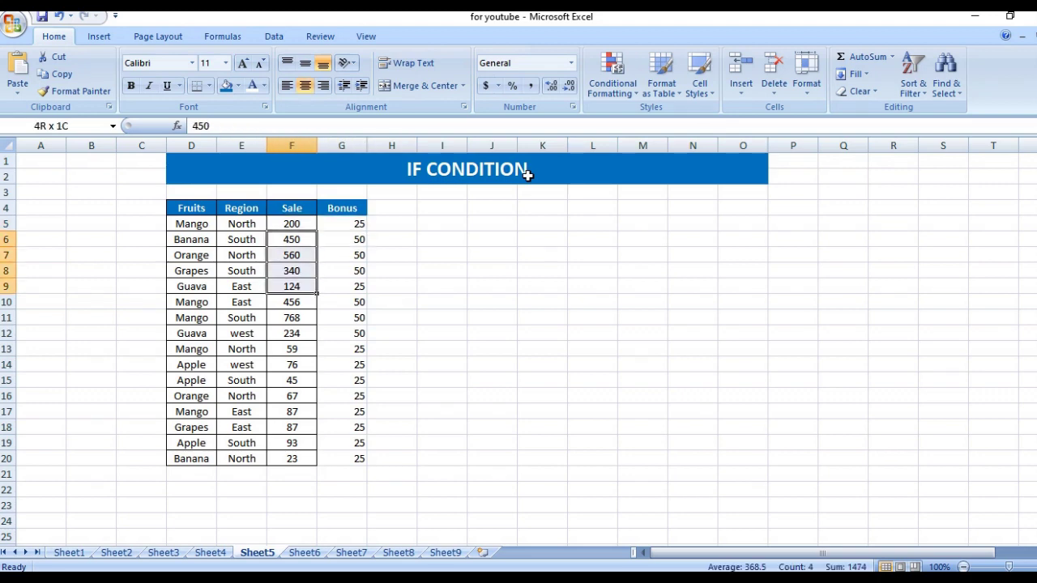
{"action": "key", "text": "shift+Right"}
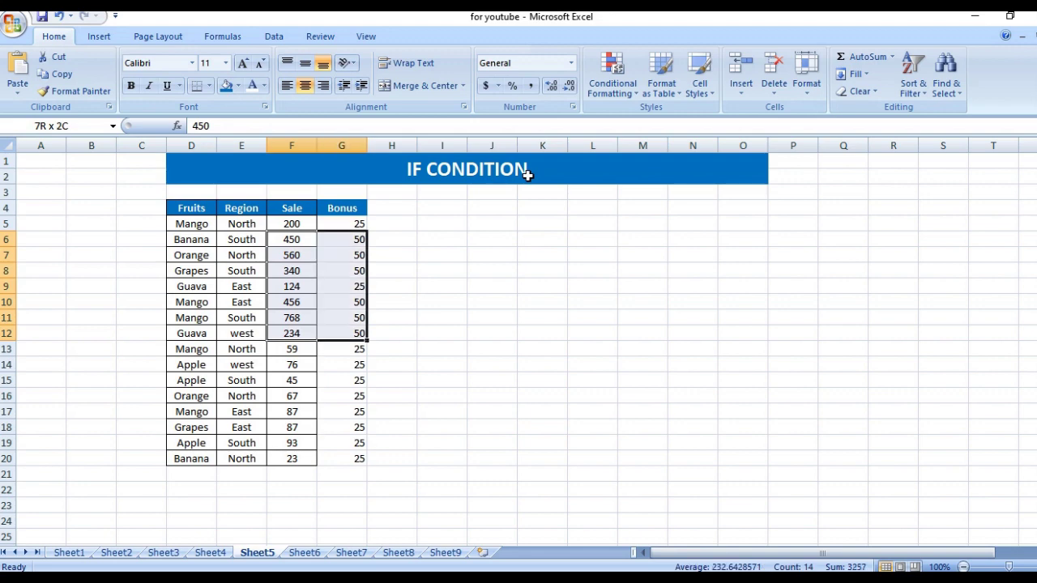
Compare the sales in F13:F20 with the bonuses in G13:G20
{"action": "key", "text": "Down"}
{"action": "key", "text": "Down"}
{"action": "key", "text": "Down"}
{"action": "key", "text": "Down"}
{"action": "key", "text": "Down"}
{"action": "key", "text": "Down"}
{"action": "key", "text": "Down"}
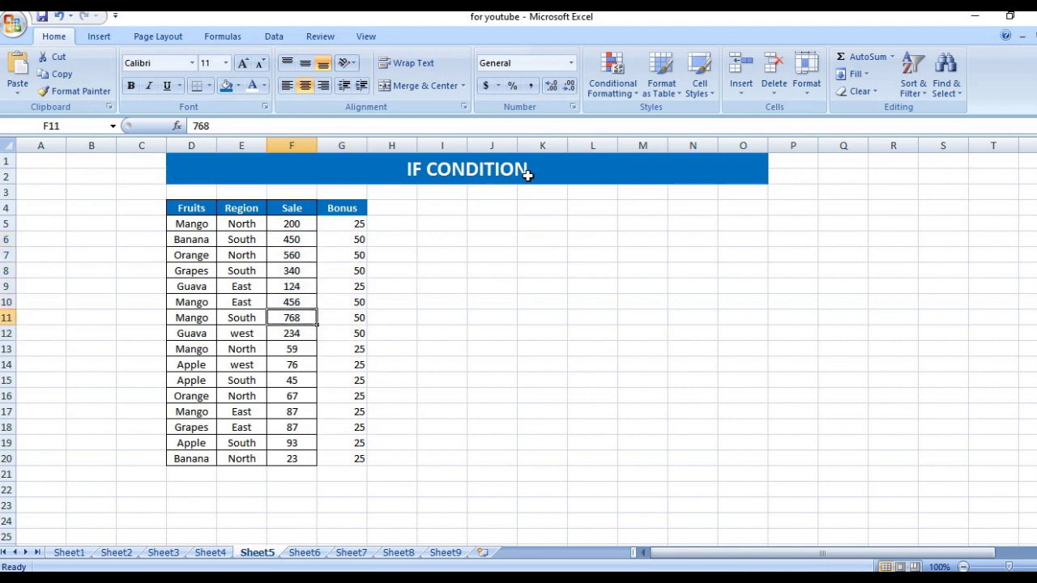
{"action": "key", "text": "ctrl+shift+Down"}
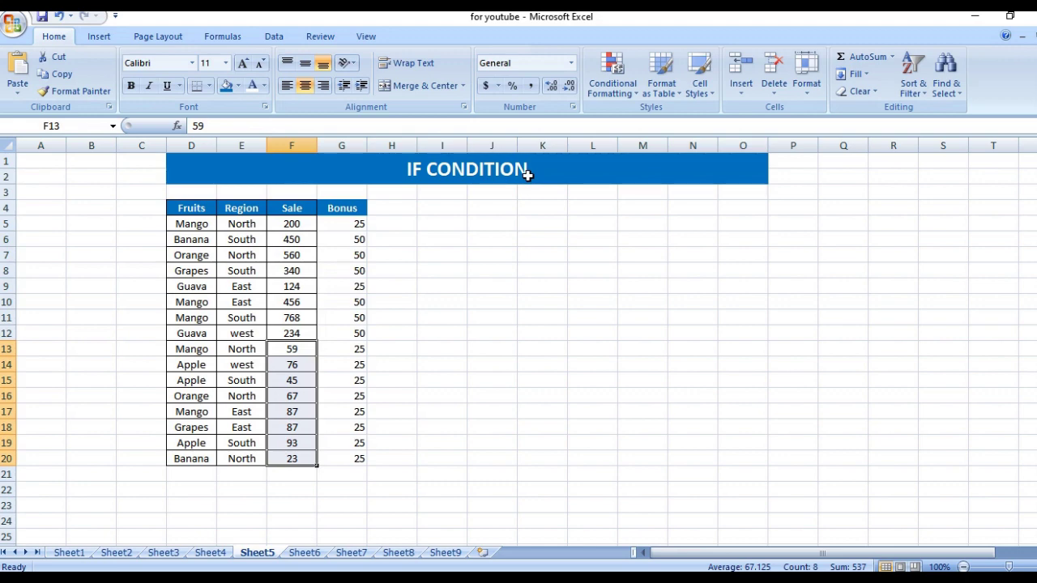
{"action": "key", "text": "Right"}
{"action": "key", "text": "ctrl+shift+Down"}
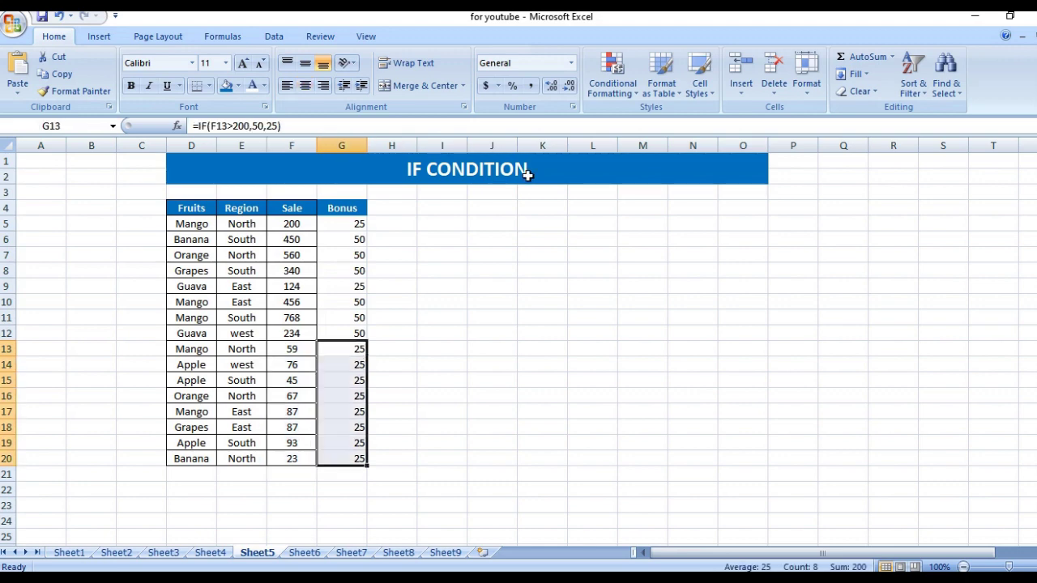
Change the bonus formula in G5 to =IF(F5>=200,50,25) so that a sale of exactly 200 also earns 50
{"action": "key", "text": "Up"}
{"action": "key", "text": "Up"}
{"action": "key", "text": "Up"}
{"action": "key", "text": "Up"}
{"action": "key", "text": "Up"}
{"action": "key", "text": "Up"}
{"action": "key", "text": "Up"}
{"action": "key", "text": "Up"}
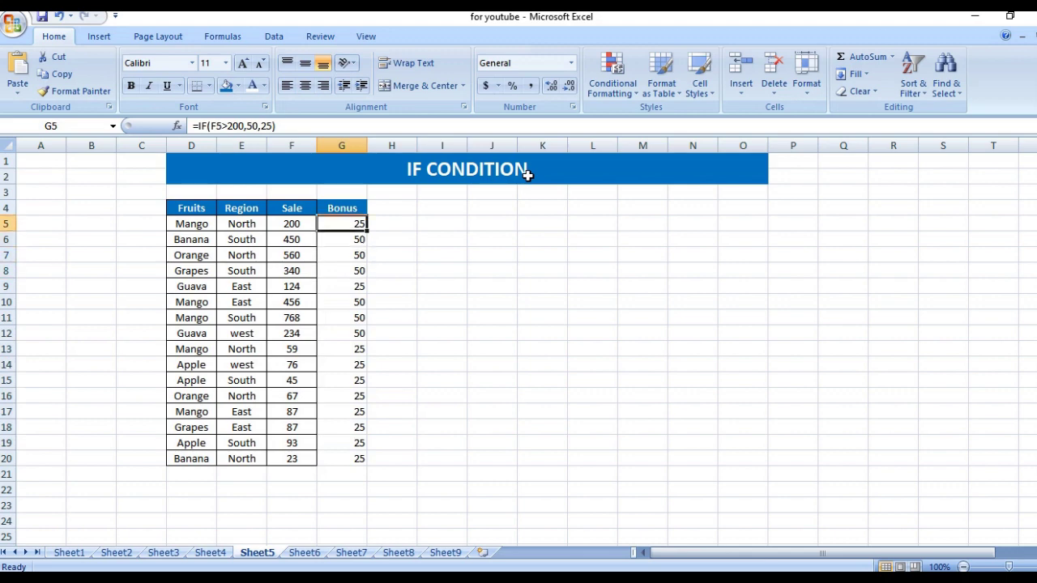
{"action": "key", "text": "Left"}
{"action": "key", "text": "Right"}
{"action": "key", "text": "F2"}
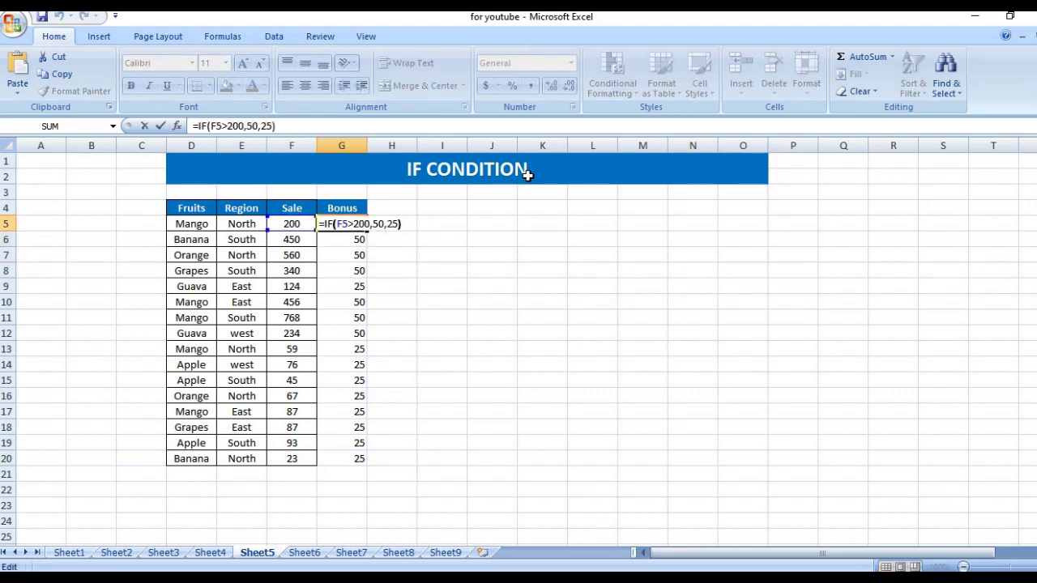
{"action": "key", "text": "Left"}
{"action": "key", "text": "Left"}
{"action": "key", "text": "Left"}
{"action": "key", "text": "Left"}
{"action": "key", "text": "Left"}
{"action": "key", "text": "Left"}
{"action": "key", "text": "Left"}
{"action": "key", "text": "Left"}
{"action": "key", "text": "Left"}
{"action": "key", "text": "Left"}
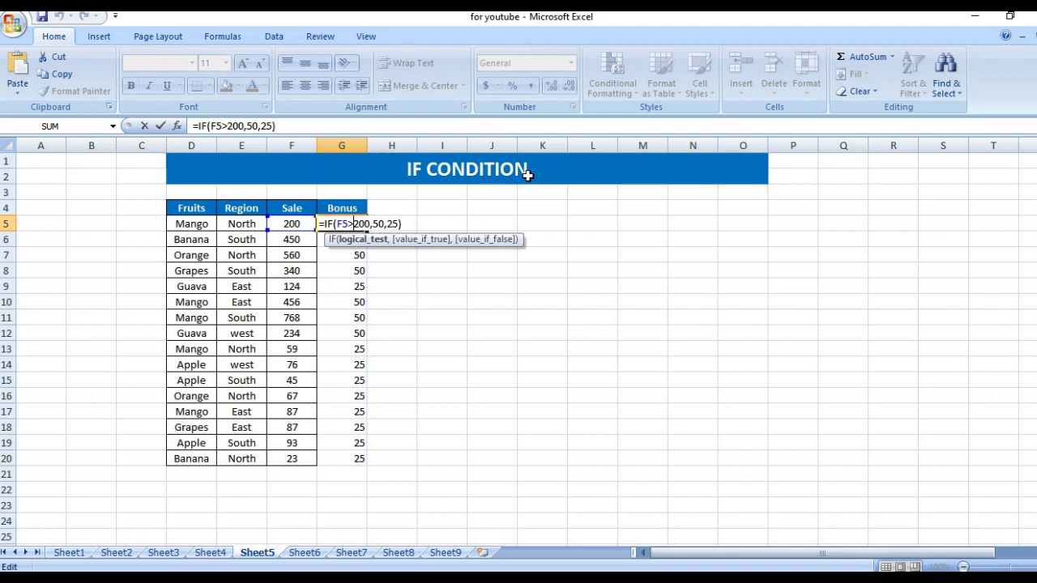
{"action": "type", "text": "="}
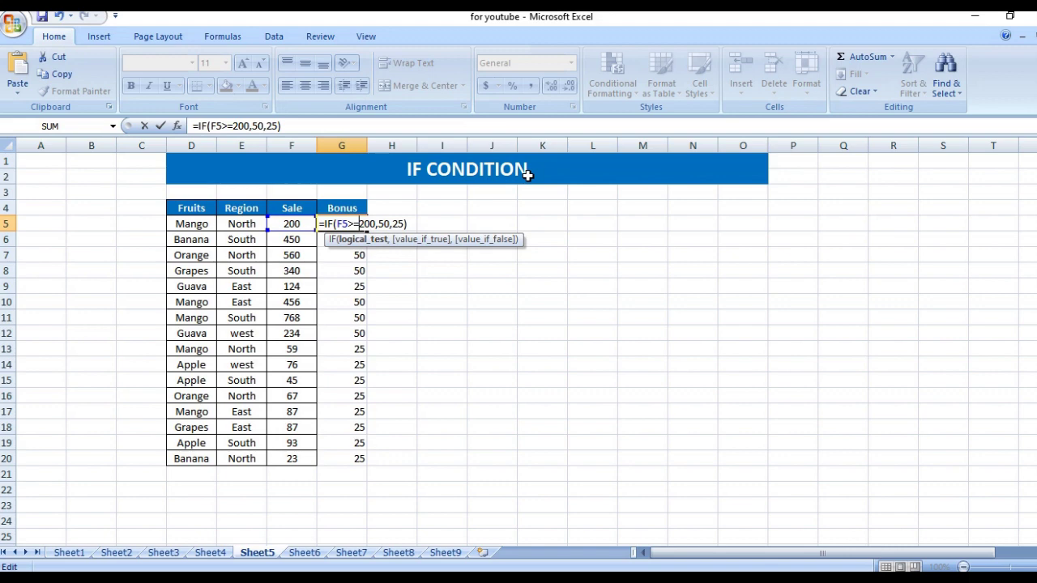
{"action": "key", "text": "Return"}
{"action": "key", "text": "Up"}
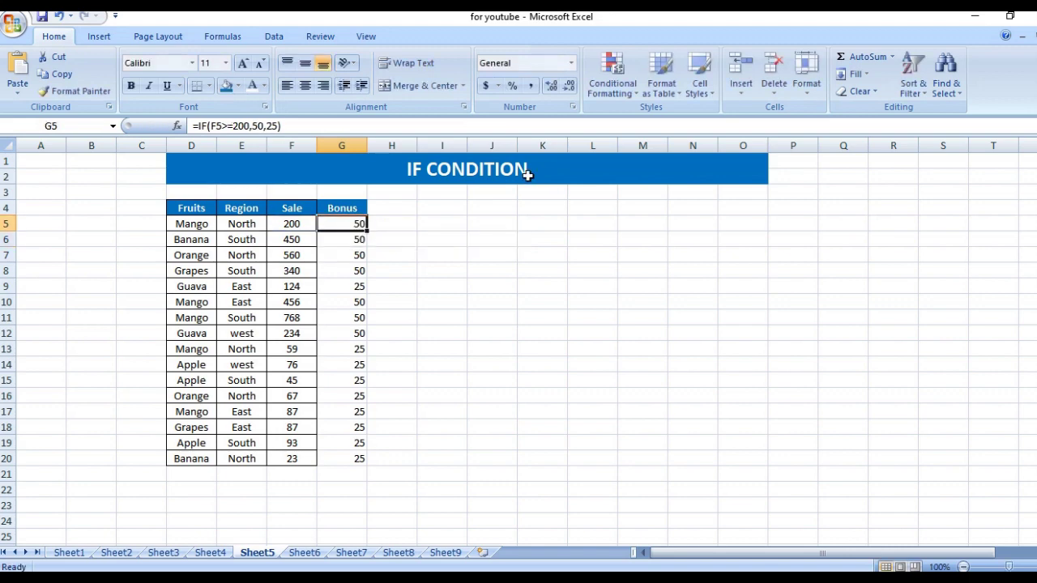
Check the first record's sale against its bonus and fill the revised formula from G5 down through G20
{"action": "key", "text": "shift+Left"}
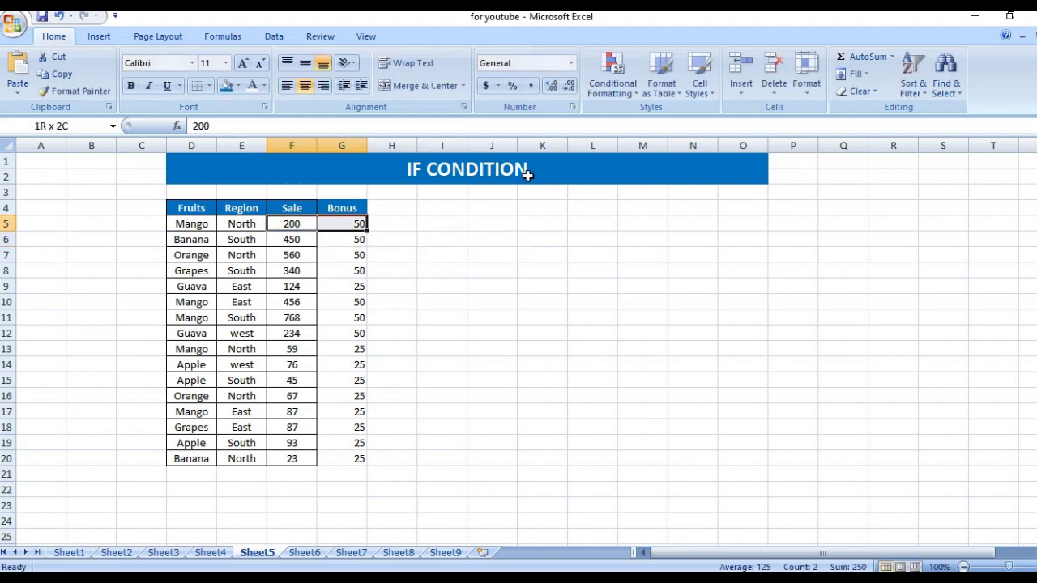
{"action": "key", "text": "Down"}
{"action": "key", "text": "Up"}
{"action": "key", "text": "shift+Right"}
{"action": "key", "text": "Right"}
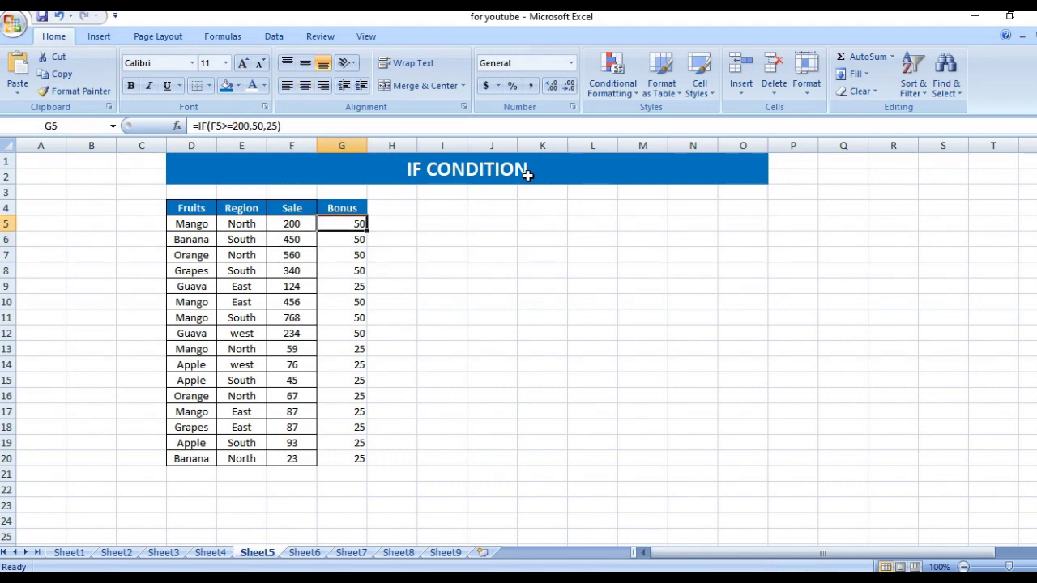
{"action": "double_click", "coordinate": [368, 232]}
Set the sale in F13 to 200 and check it against the bonus in G13
{"action": "key", "text": "Down"}
{"action": "key", "text": "Down"}
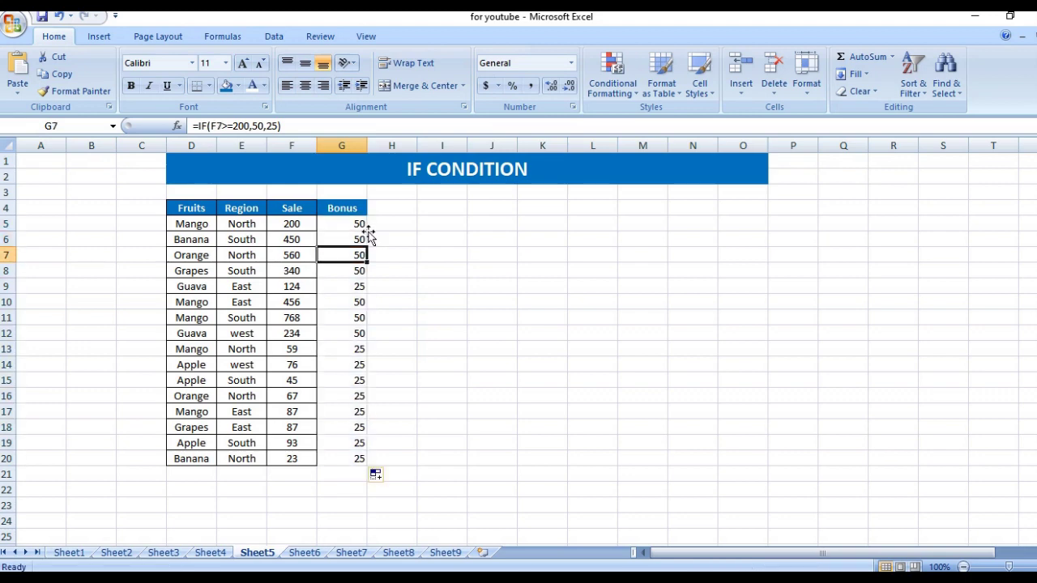
{"action": "key", "text": "Down"}
{"action": "key", "text": "Down"}
{"action": "key", "text": "Down"}
{"action": "key", "text": "Down"}
{"action": "key", "text": "Down"}
{"action": "key", "text": "Left"}
{"action": "key", "text": "Down"}
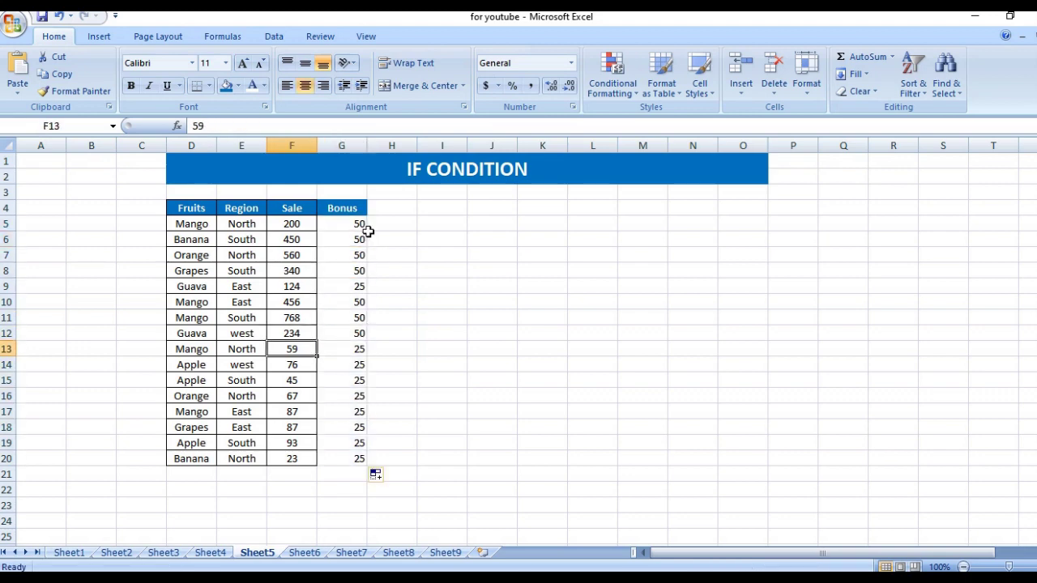
{"action": "type", "text": "200"}
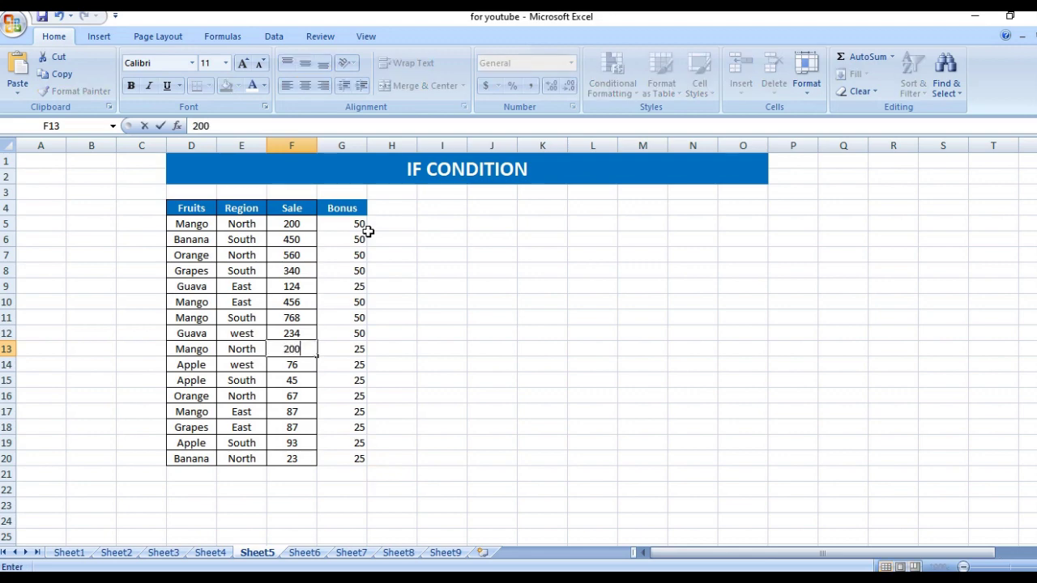
{"action": "key", "text": "Tab"}
{"action": "key", "text": "Left"}
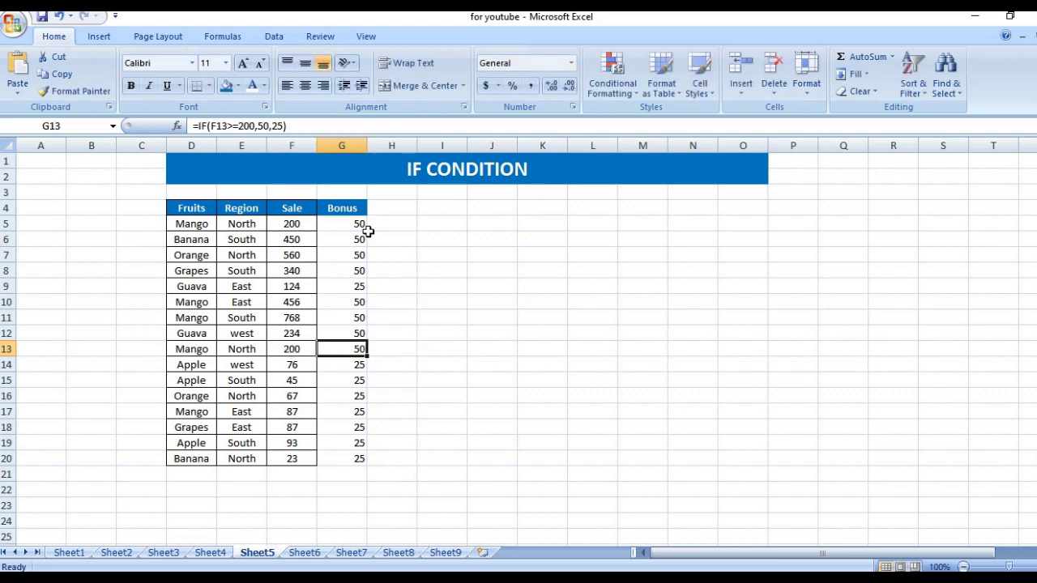
{"action": "key", "text": "Left"}
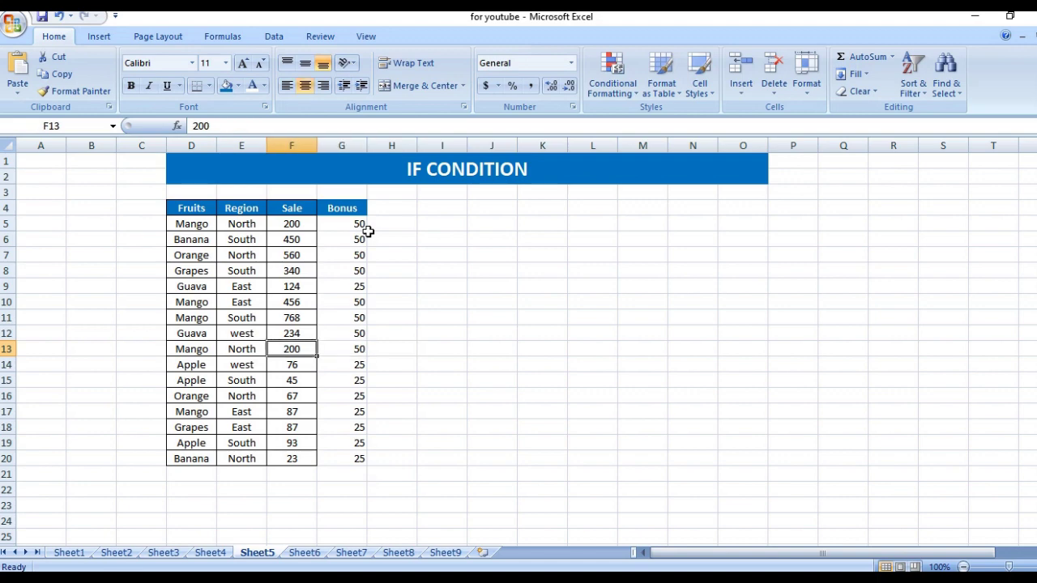
{"action": "key", "text": "Right"}
{"action": "key", "text": "Left"}
{"action": "key", "text": "Right"}
{"action": "key", "text": "Left"}
{"action": "key", "text": "Right"}
Review the Fruits column from its heading in D4 through the last record in D20
{"action": "key", "text": "ctrl+Up"}
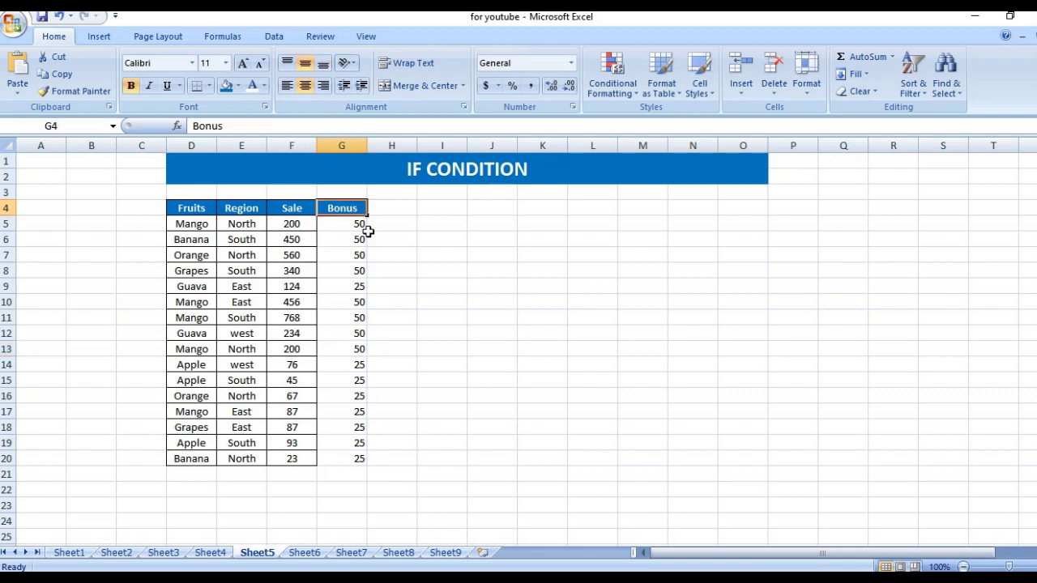
{"action": "key", "text": "Left"}
{"action": "key", "text": "Left"}
{"action": "key", "text": "Left"}
{"action": "key", "text": "Down"}
{"action": "key", "text": "Up"}
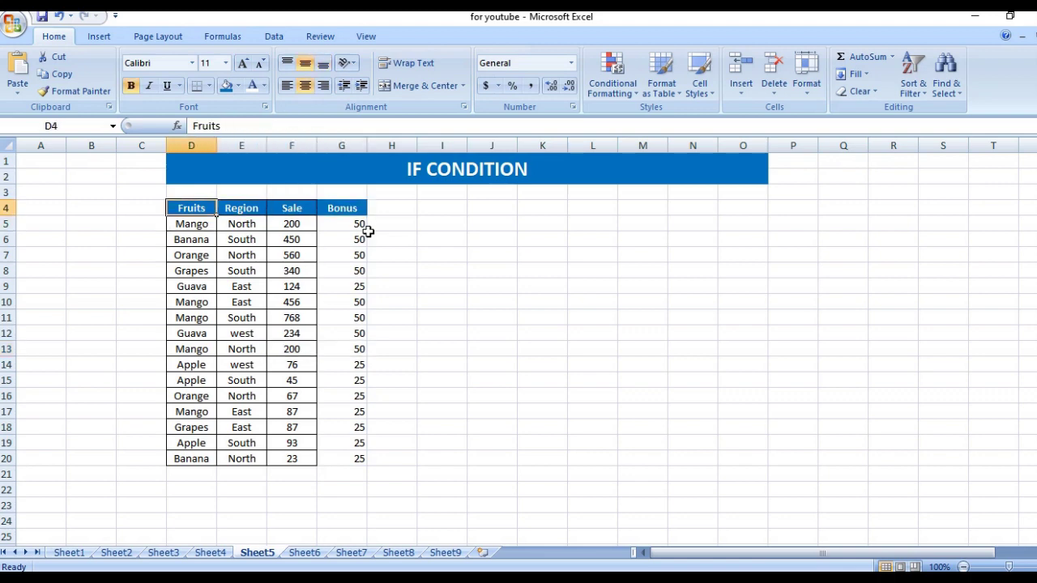
{"action": "key", "text": "Down"}
{"action": "key", "text": "Up"}
{"action": "key", "text": "ctrl+shift+Down"}
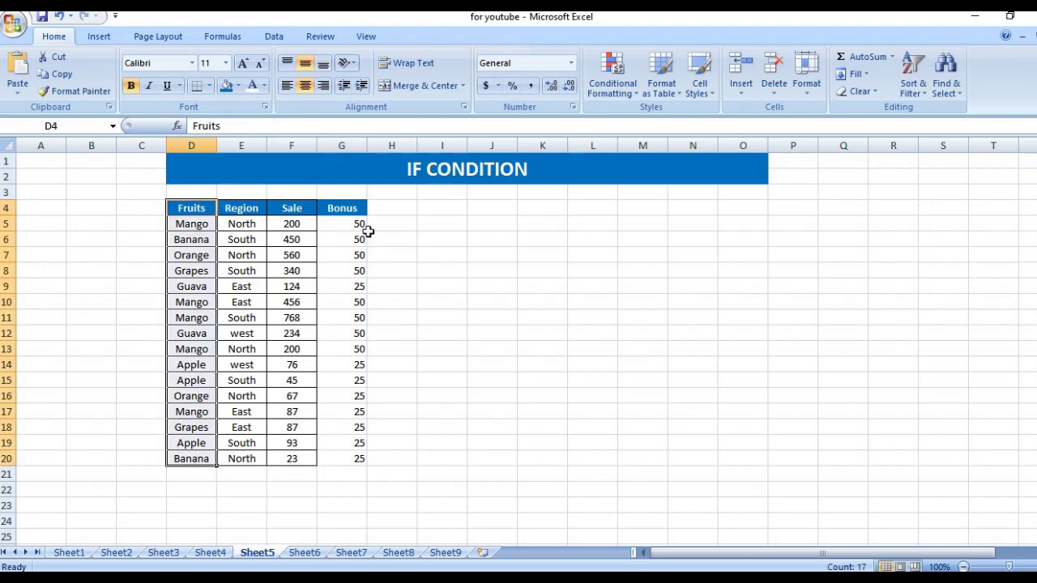
{"action": "key", "text": "Up"}
{"action": "key", "text": "Down"}
{"action": "key", "text": "Down"}
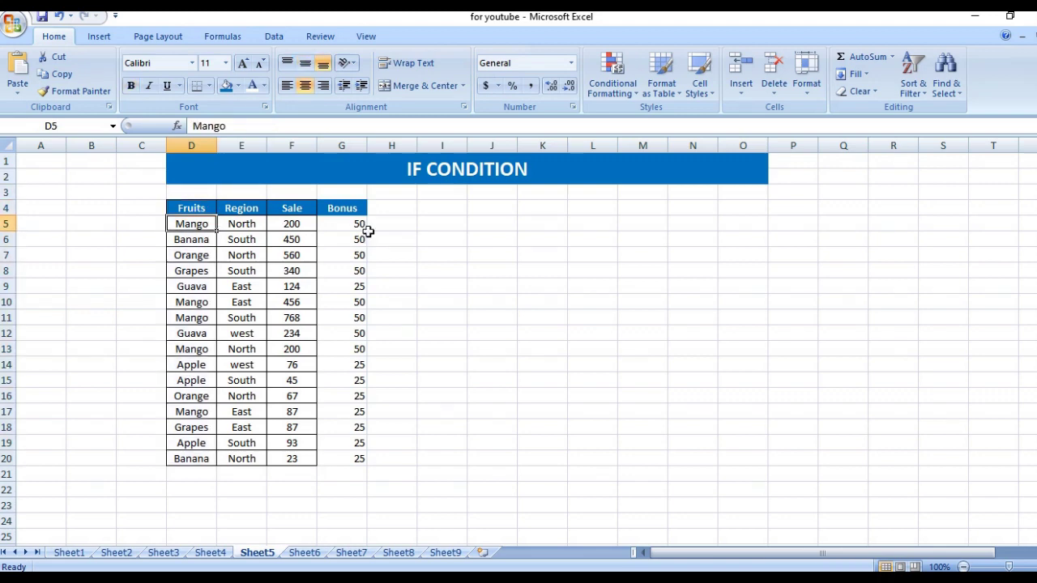
{"action": "key", "text": "Up"}
{"action": "key", "text": "Down"}
{"action": "key", "text": "Up"}
{"action": "key", "text": "Down"}
{"action": "key", "text": "Up"}
Add a new column heading, Discount, in H4 beside the Bonus heading
{"action": "key", "text": "Right"}
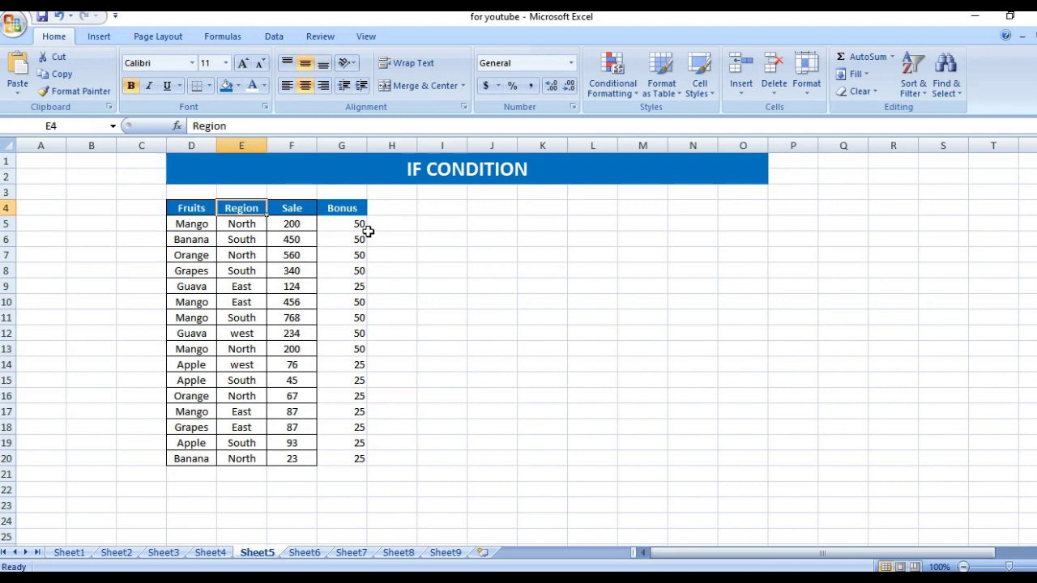
{"action": "key", "text": "Right"}
{"action": "key", "text": "Right"}
{"action": "key", "text": "Right"}
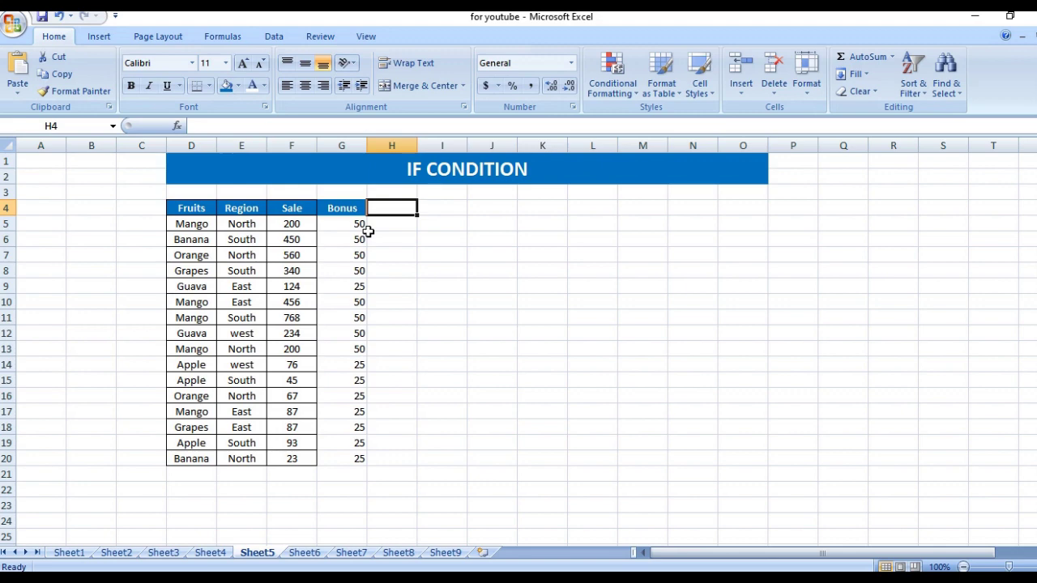
{"action": "type", "text": "Disco"}
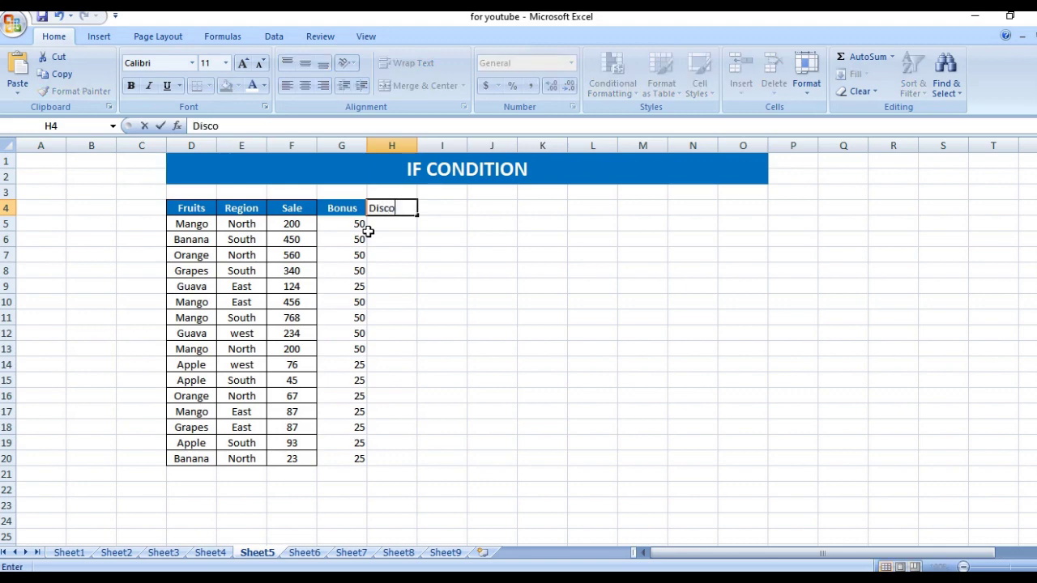
{"action": "type", "text": "unt"}
{"action": "key", "text": "Return"}
{"action": "key", "text": "Up"}
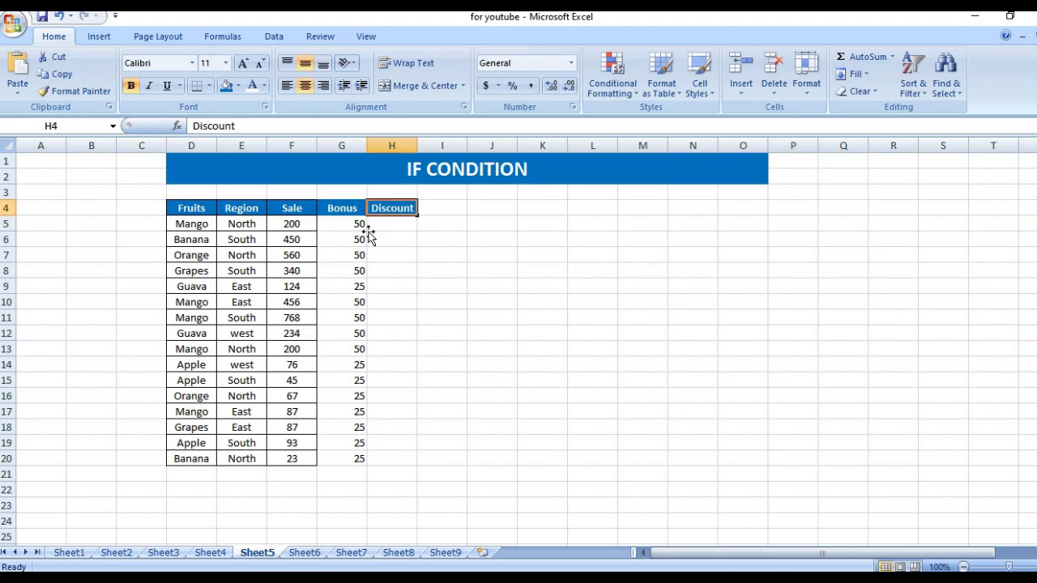
Look over the first record's cells in row 5, including its sale and bonus
{"action": "left_click", "coordinate": [369, 233]}
{"action": "key", "text": "Left"}
{"action": "key", "text": "Left"}
{"action": "key", "text": "Left"}
{"action": "key", "text": "Left"}
{"action": "key", "text": "Right"}
{"action": "key", "text": "Right"}
{"action": "key", "text": "Right"}
{"action": "key", "text": "Right"}
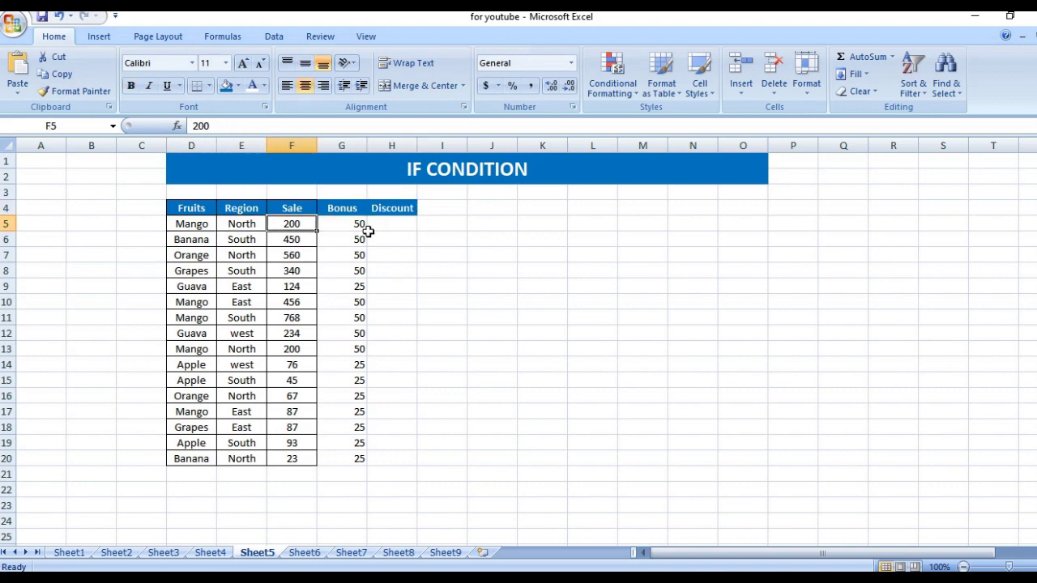
{"action": "key", "text": "Left"}
{"action": "key", "text": "Left"}
{"action": "key", "text": "Left"}
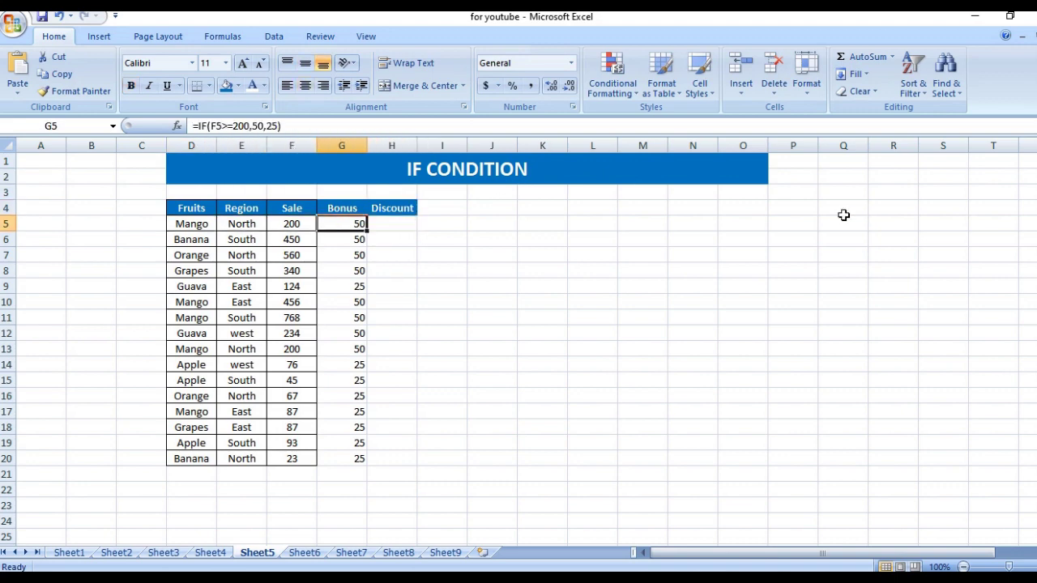
Enter the formula =IF(D5="Mango",5,0) in H5 to give a discount of 5 for Mango, otherwise 0
{"action": "key", "text": "Left"}
{"action": "key", "text": "Right"}
{"action": "key", "text": "Right"}
{"action": "key", "text": "Right"}
{"action": "key", "text": "Right"}
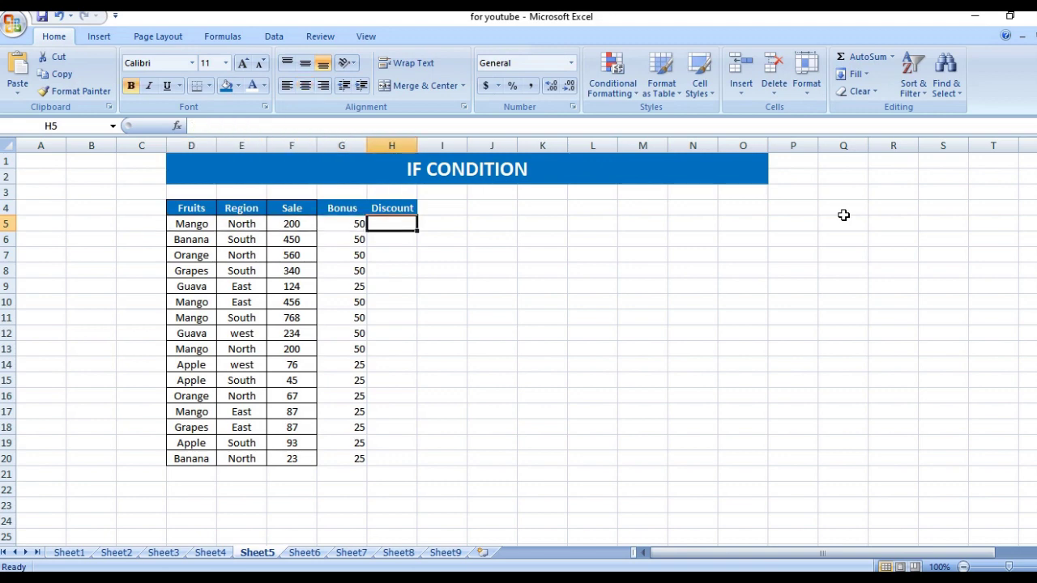
{"action": "type", "text": "=if"}
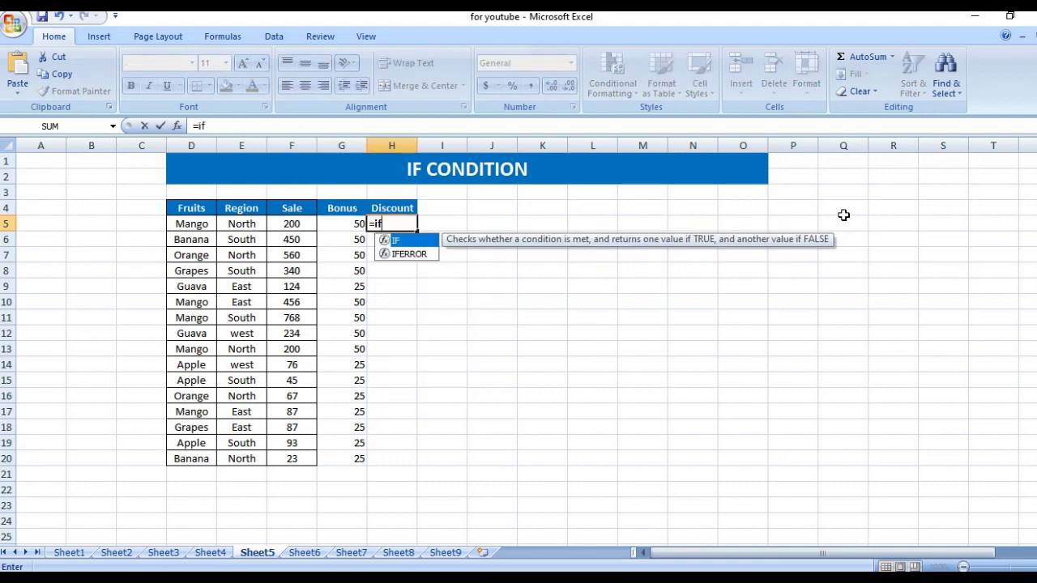
{"action": "key", "text": "Tab"}
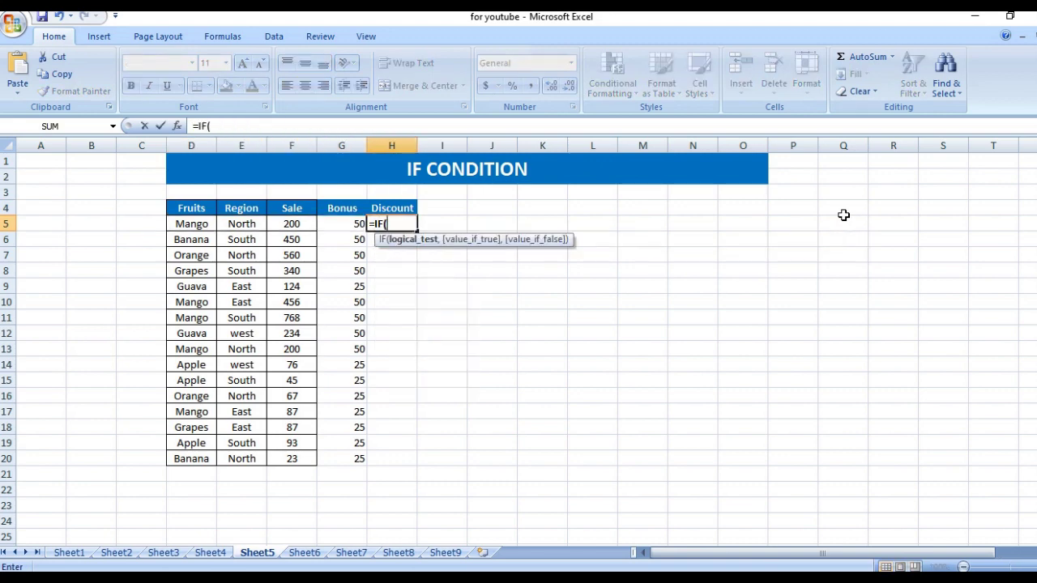
{"action": "key", "text": "Left"}
{"action": "key", "text": "Left"}
{"action": "key", "text": "Left"}
{"action": "key", "text": "Left"}
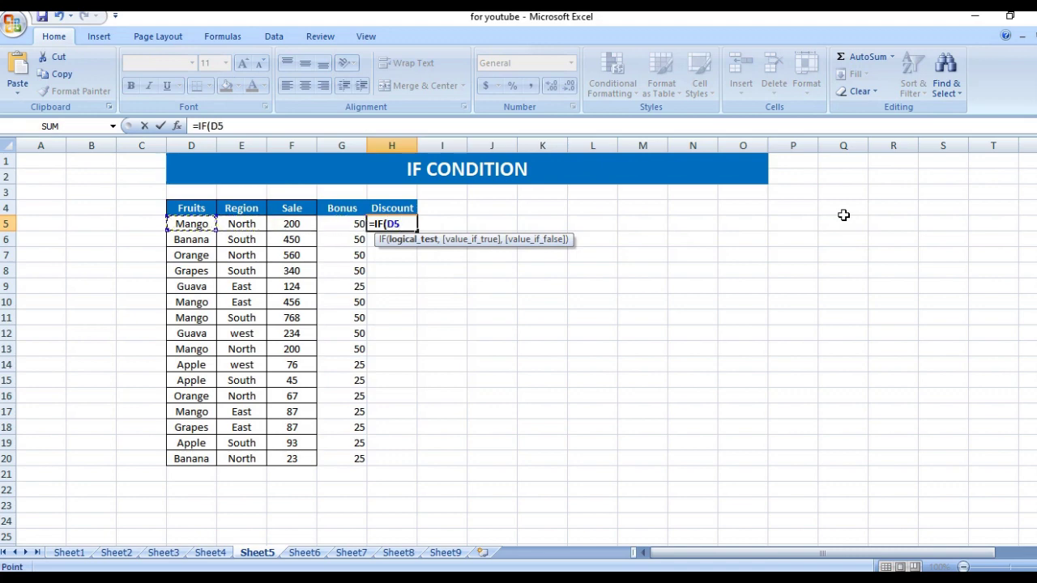
{"action": "type", "text": "=\"Man"}
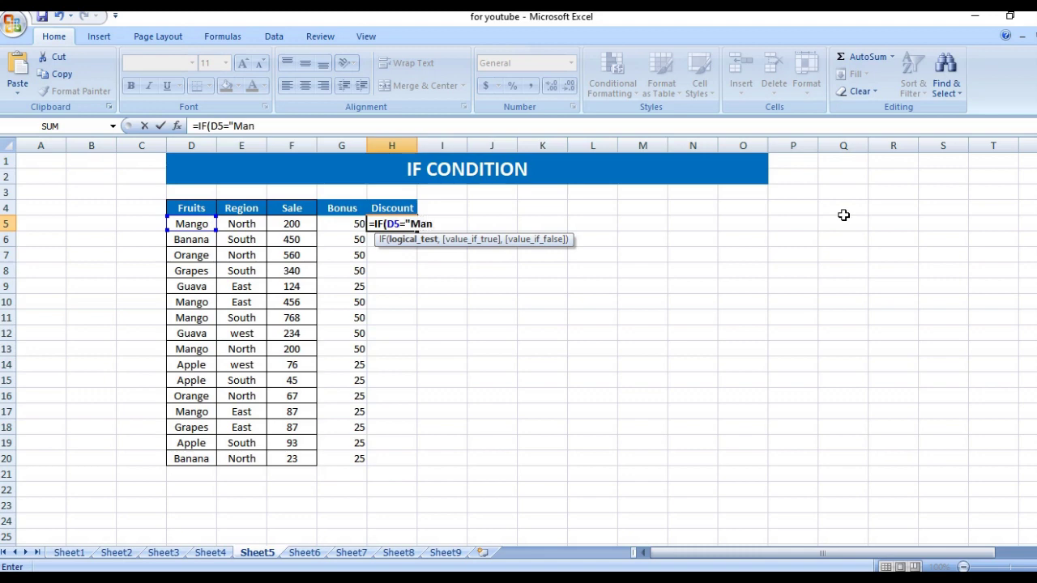
{"action": "type", "text": "go\",5"}
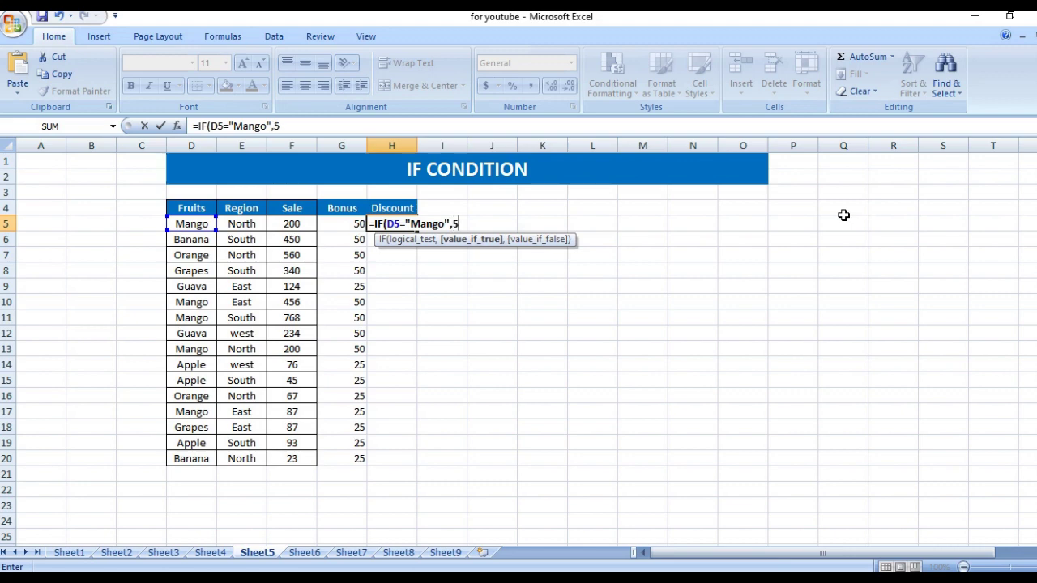
{"action": "type", "text": ",0"}
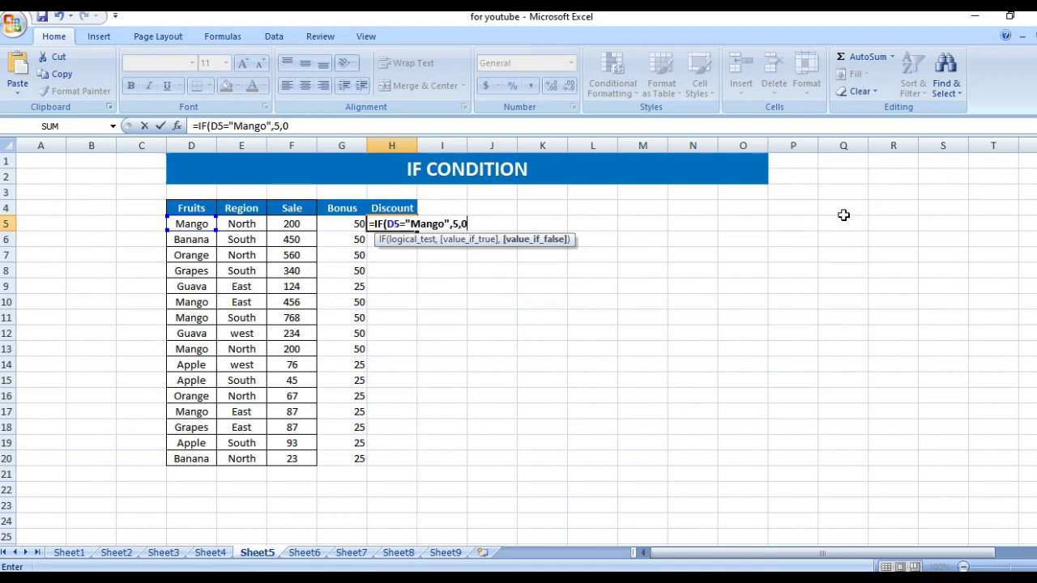
{"action": "type", "text": ")"}
{"action": "key", "text": "Return"}
{"action": "key", "text": "Up"}
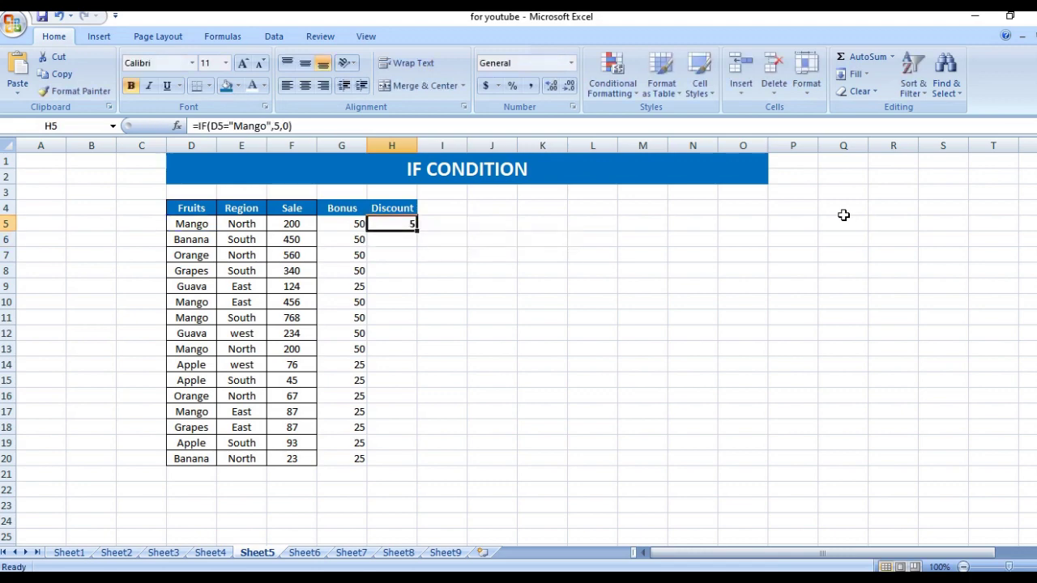
Fill the Discount formula from H5 down through the last record in H20
{"action": "key", "text": "Left"}
{"action": "key", "text": "Right"}
{"action": "key", "text": "Left"}
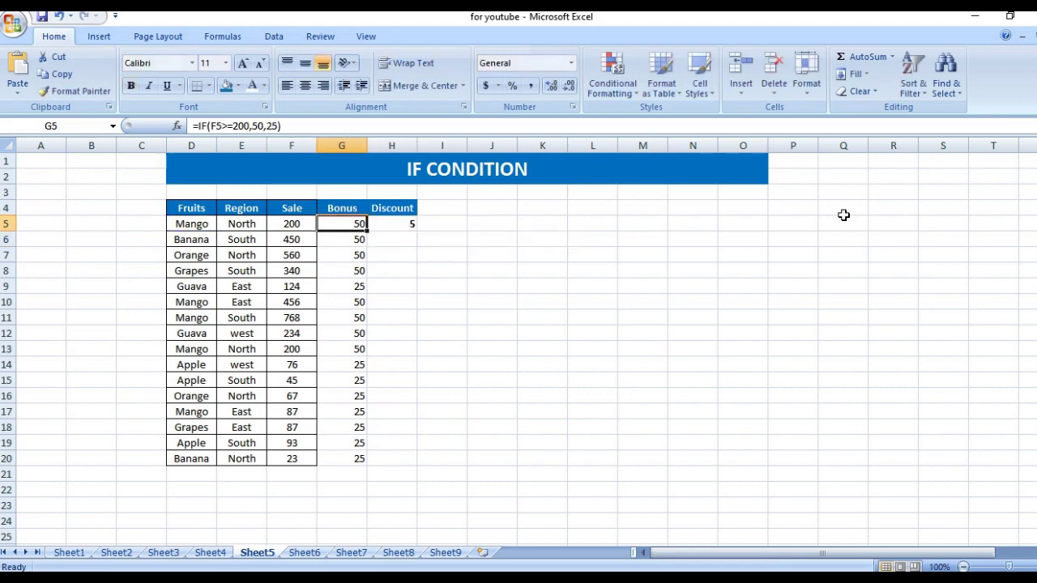
{"action": "key", "text": "ctrl+Down"}
{"action": "key", "text": "Right"}
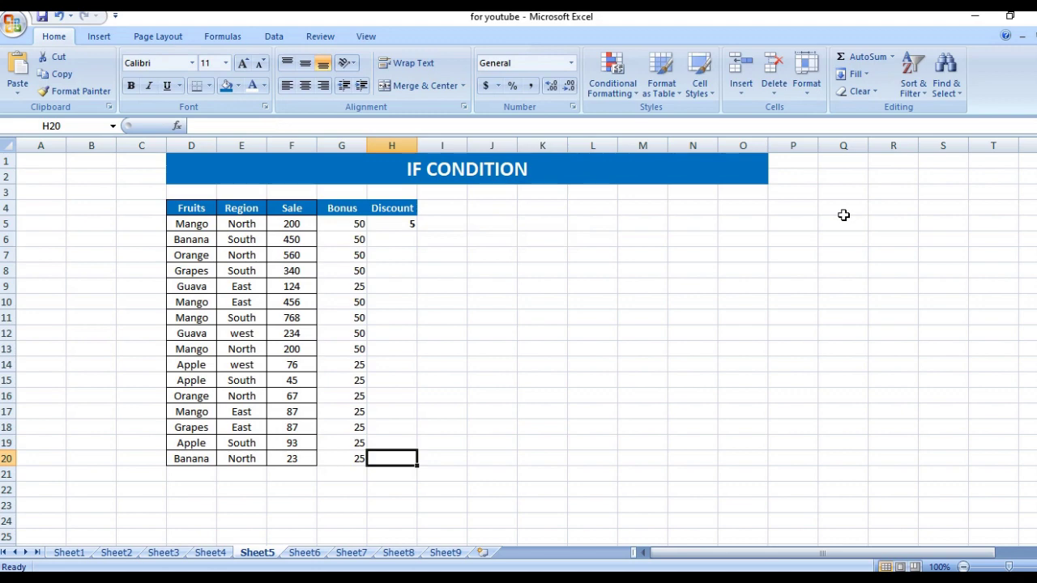
{"action": "key", "text": "ctrl+shift+Up"}
{"action": "key", "text": "ctrl+d"}
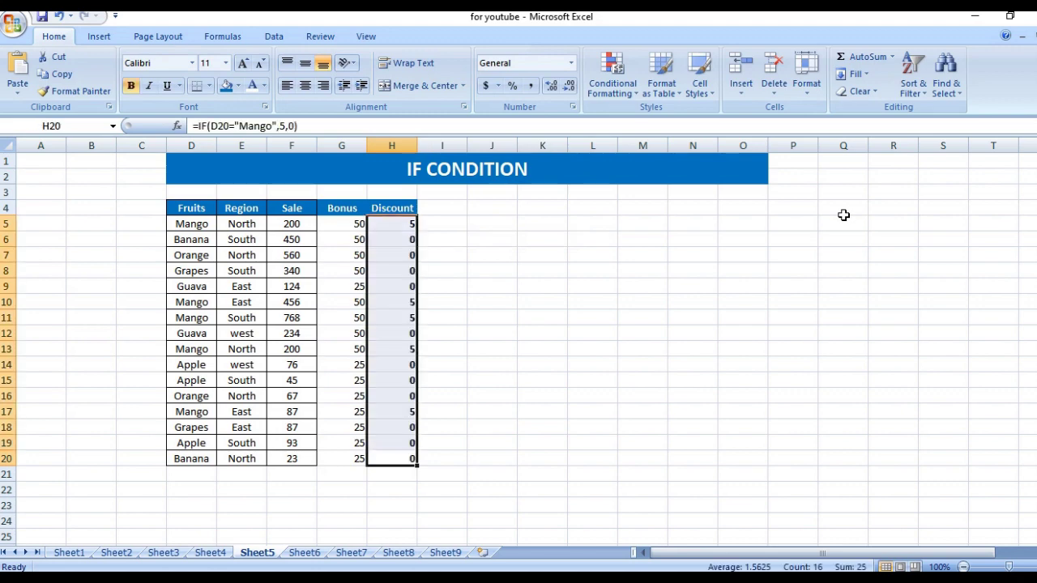
Examine the filled Discount cells from H20 up to the Guava and Mango records in rows 9 and 10
{"action": "key", "text": "ctrl+shift+Down"}
{"action": "key", "text": "Up"}
{"action": "key", "text": "Up"}
{"action": "key", "text": "Up"}
{"action": "key", "text": "Up"}
{"action": "key", "text": "Up"}
{"action": "key", "text": "Up"}
{"action": "key", "text": "Up"}
{"action": "key", "text": "Up"}
{"action": "key", "text": "Up"}
{"action": "key", "text": "Up"}
{"action": "key", "text": "Up"}
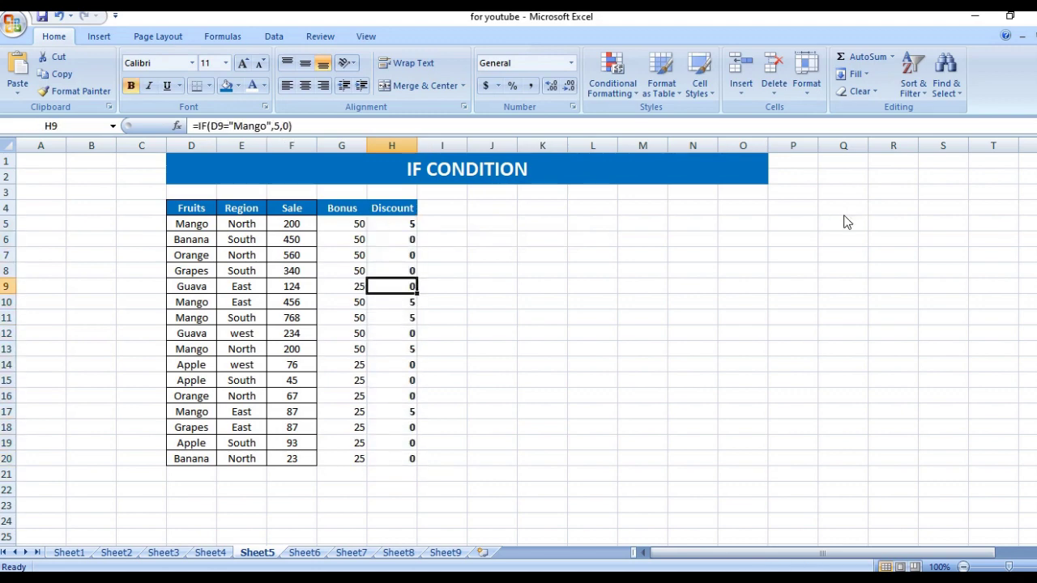
{"action": "key", "text": "Down"}
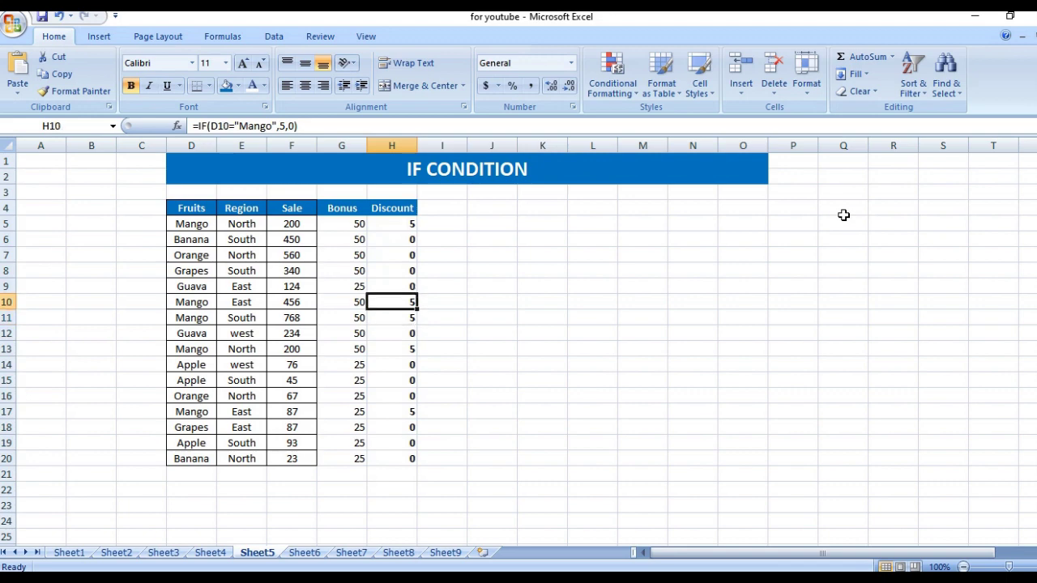
Check the Mango records in rows 10, 11 and 13 across from Fruits to Discount
{"action": "key", "text": "Left"}
{"action": "key", "text": "Left"}
{"action": "key", "text": "Left"}
{"action": "key", "text": "Left"}
{"action": "key", "text": "shift+Right"}
{"action": "key", "text": "shift+Right"}
{"action": "key", "text": "shift+Right"}
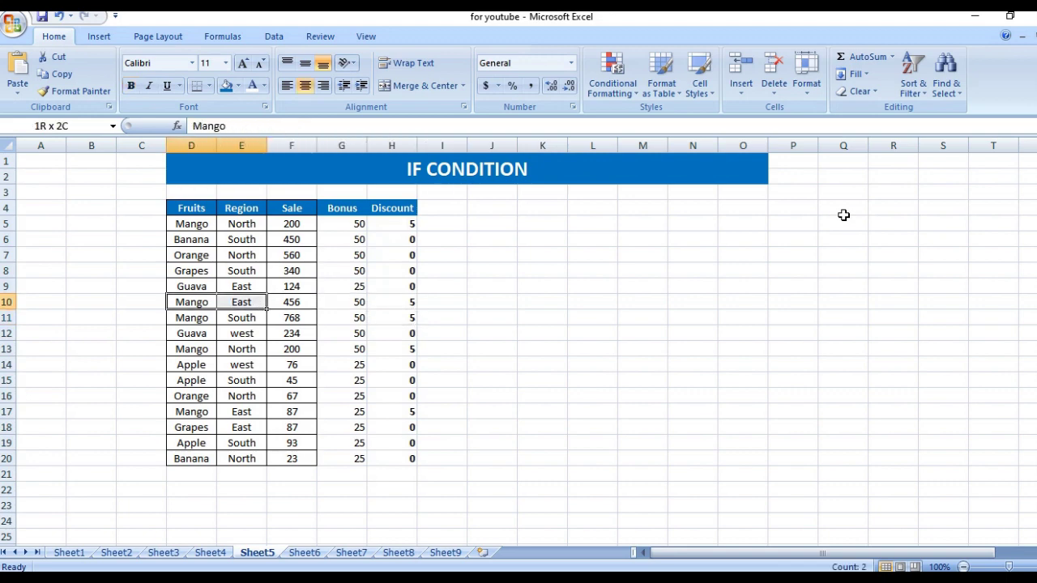
{"action": "key", "text": "shift+Right"}
{"action": "key", "text": "shift+Down"}
{"action": "key", "text": "Down"}
{"action": "key", "text": "Down"}
{"action": "key", "text": "Down"}
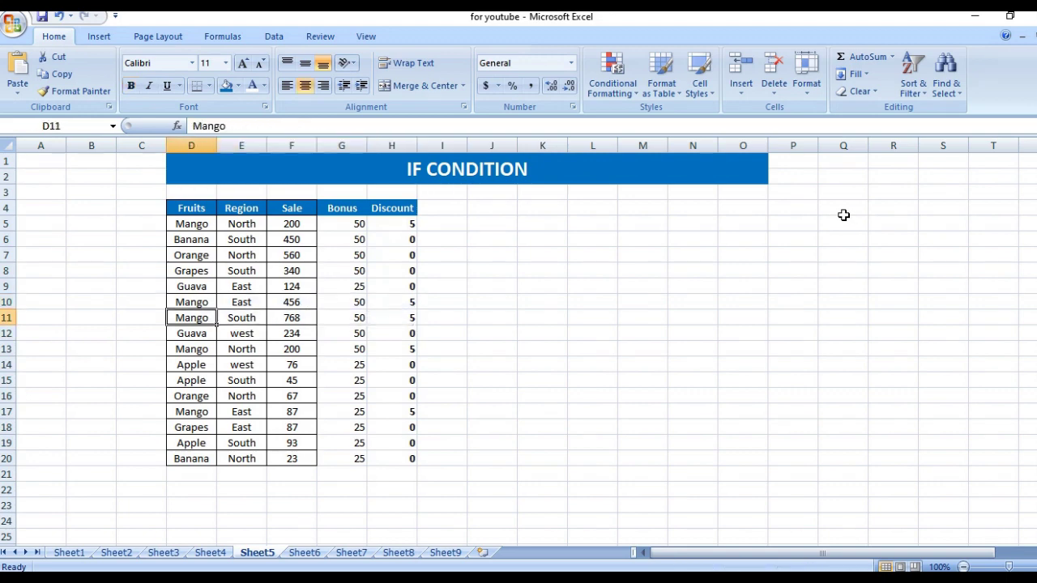
{"action": "key", "text": "shift+Right"}
{"action": "key", "text": "shift+Right"}
{"action": "key", "text": "shift+Right"}
{"action": "key", "text": "shift+Right"}
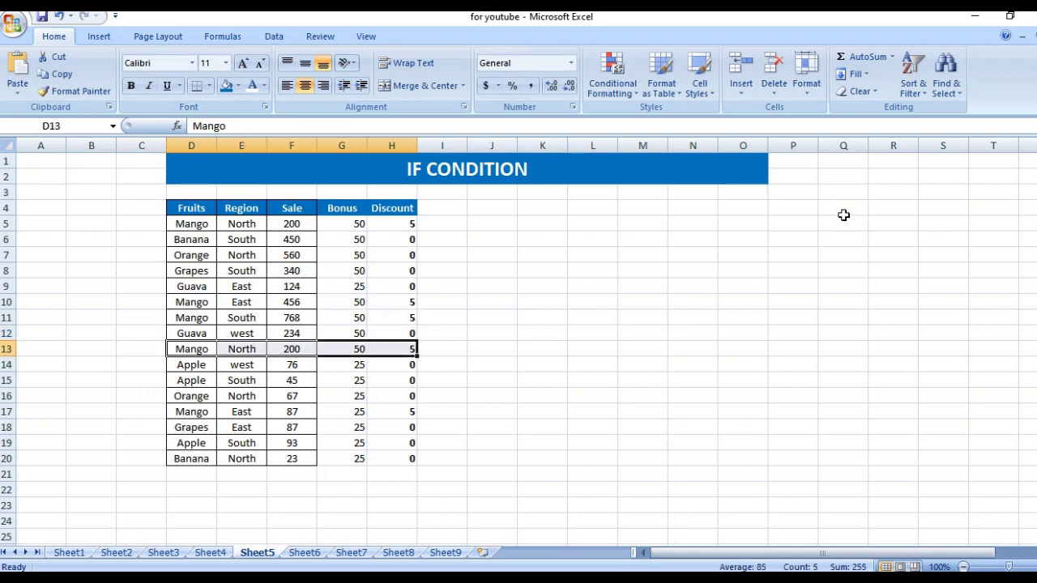
Check the Mango record in row 17 from Fruits to Discount, and continue to the last record in row 20
{"action": "key", "text": "Down"}
{"action": "key", "text": "Down"}
{"action": "key", "text": "Down"}
{"action": "key", "text": "Down"}
{"action": "key", "text": "shift+Right"}
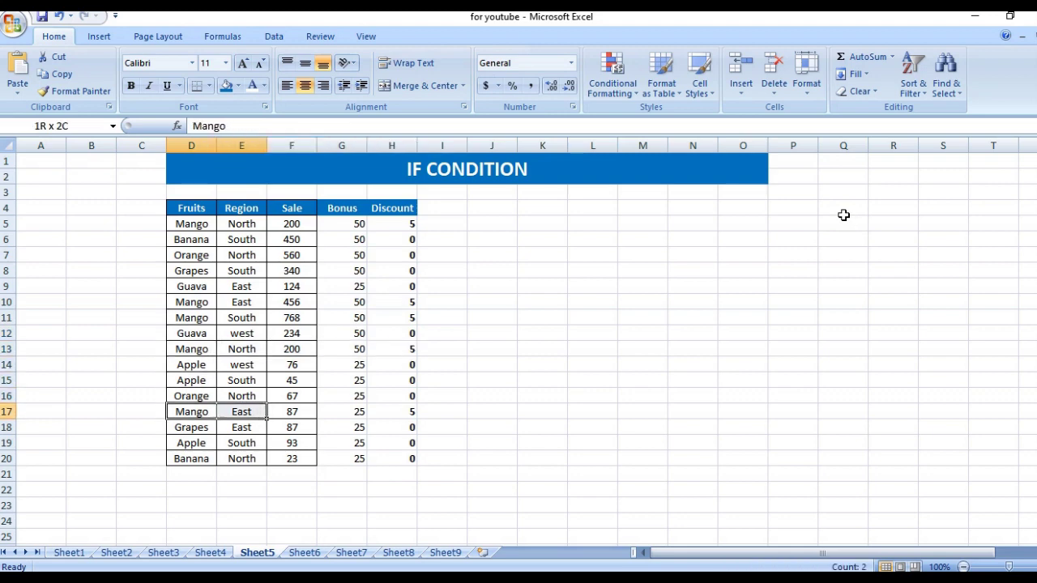
{"action": "key", "text": "shift+Right"}
{"action": "key", "text": "shift+Right"}
{"action": "key", "text": "shift+Right"}
{"action": "key", "text": "Down"}
{"action": "key", "text": "Down"}
{"action": "key", "text": "Down"}
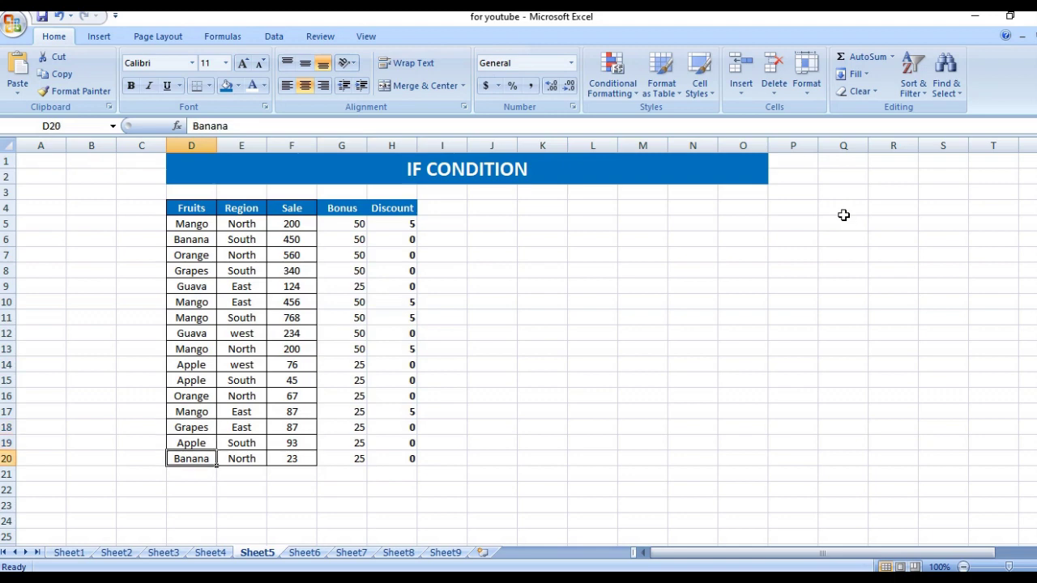
Review the Discount heading and the first record's Sale, Bonus and Discount cells in row 5, including their formulas
{"action": "key", "text": "Right"}
{"action": "key", "text": "Right"}
{"action": "key", "text": "Right"}
{"action": "key", "text": "Right"}
{"action": "key", "text": "Right"}
{"action": "key", "text": "Left"}
{"action": "key", "text": "ctrl+Up"}
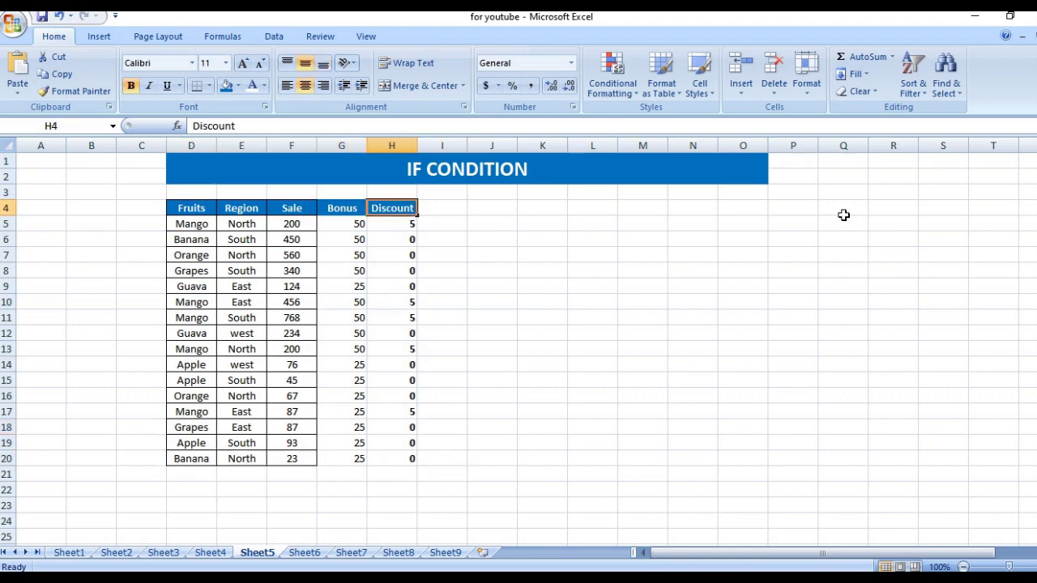
{"action": "key", "text": "Down"}
{"action": "key", "text": "Left"}
{"action": "key", "text": "Left"}
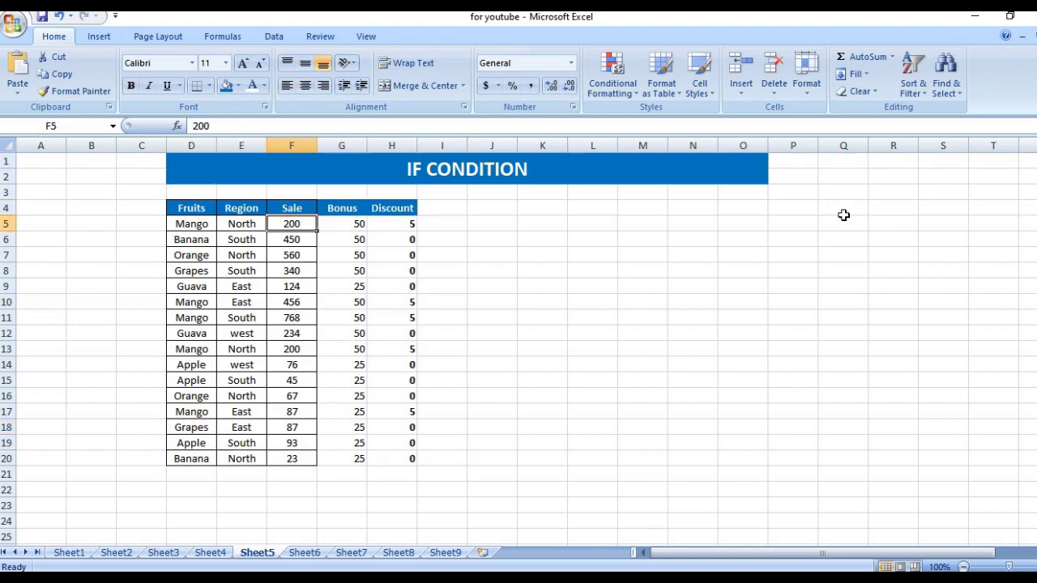
{"action": "key", "text": "Right"}
{"action": "key", "text": "Right"}
{"action": "key", "text": "Right"}
{"action": "key", "text": "Left"}
{"action": "key", "text": "Left"}
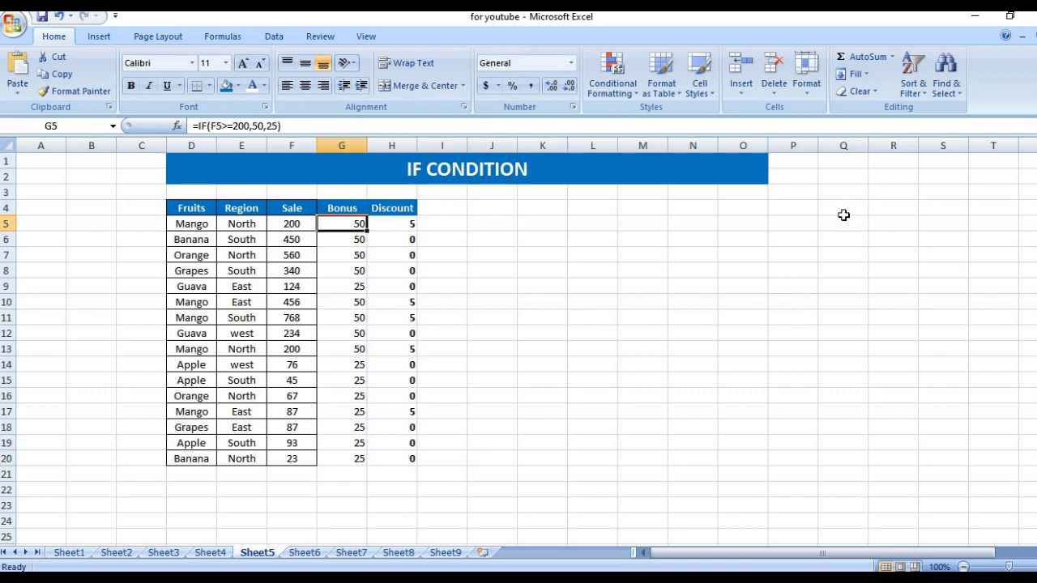
{"action": "key", "text": "Right"}
{"action": "key", "text": "Right"}
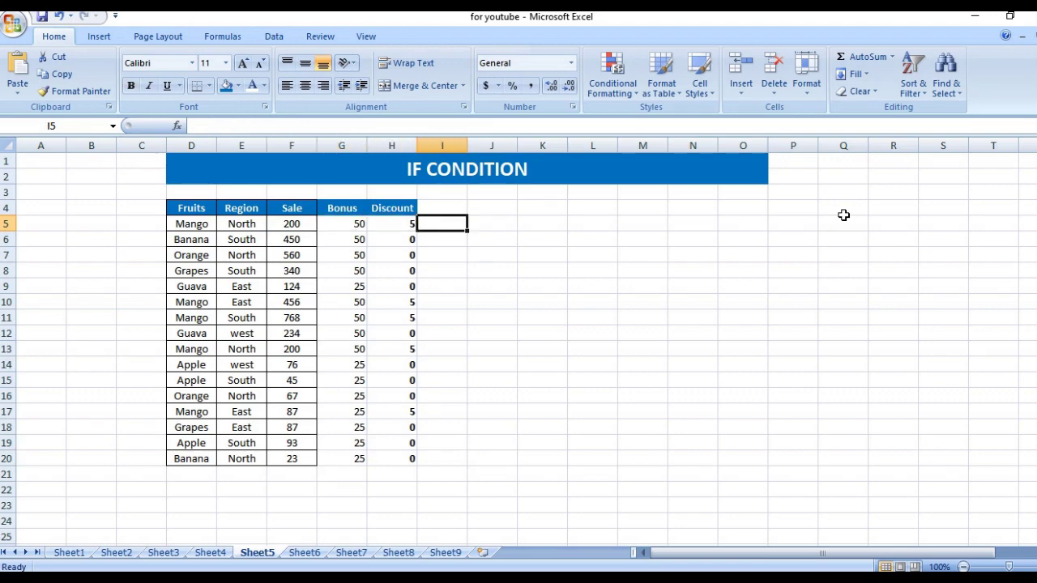
Review the whole range of Discount values in H5:H20, ending at the column's heading
{"action": "key", "text": "Left"}
{"action": "key", "text": "ctrl+shift+Down"}
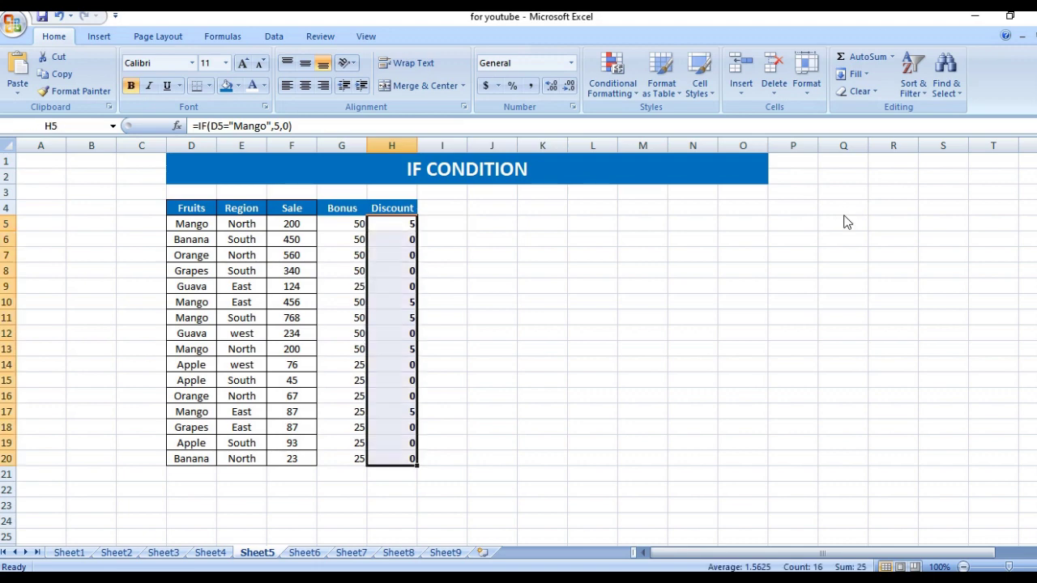
{"action": "key", "text": "Up"}
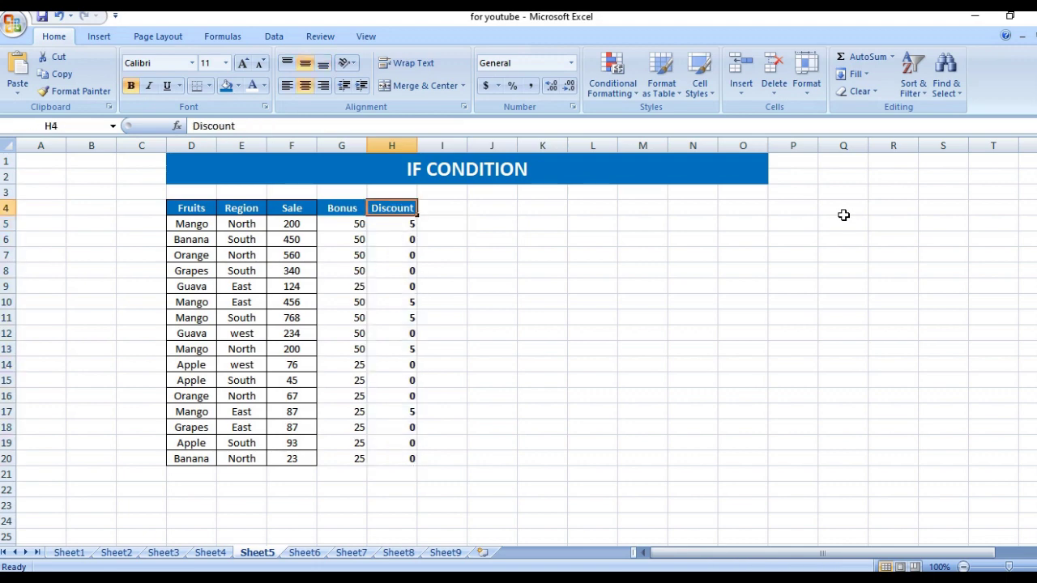